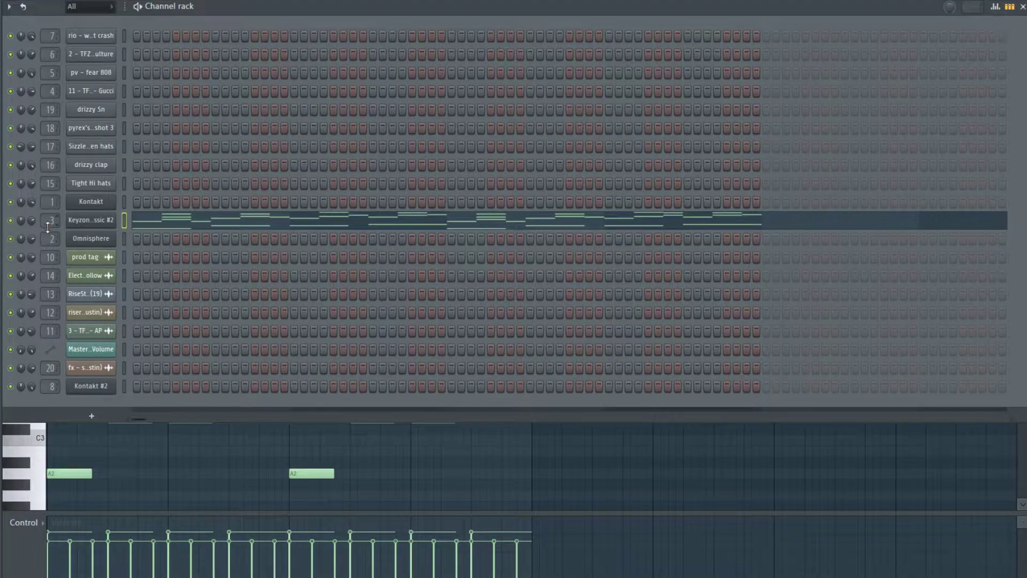
Inspect the Fruity parametric EQ 2 and RC-20 Retro Color effects on the Keyzone Classic #2 mixer insert.
click(49, 223)
click(974, 67)
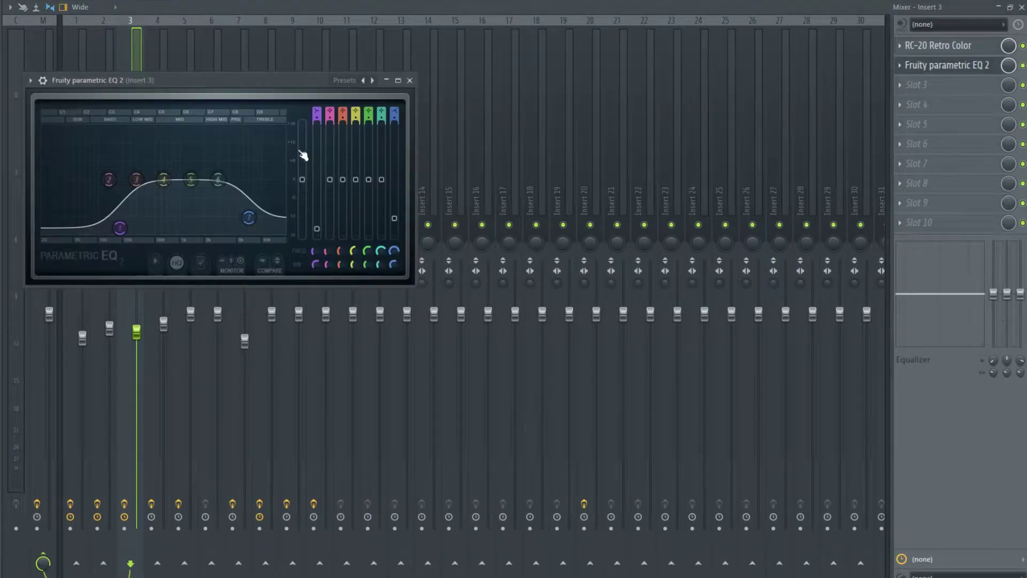
drag(292, 80, 366, 88)
click(474, 86)
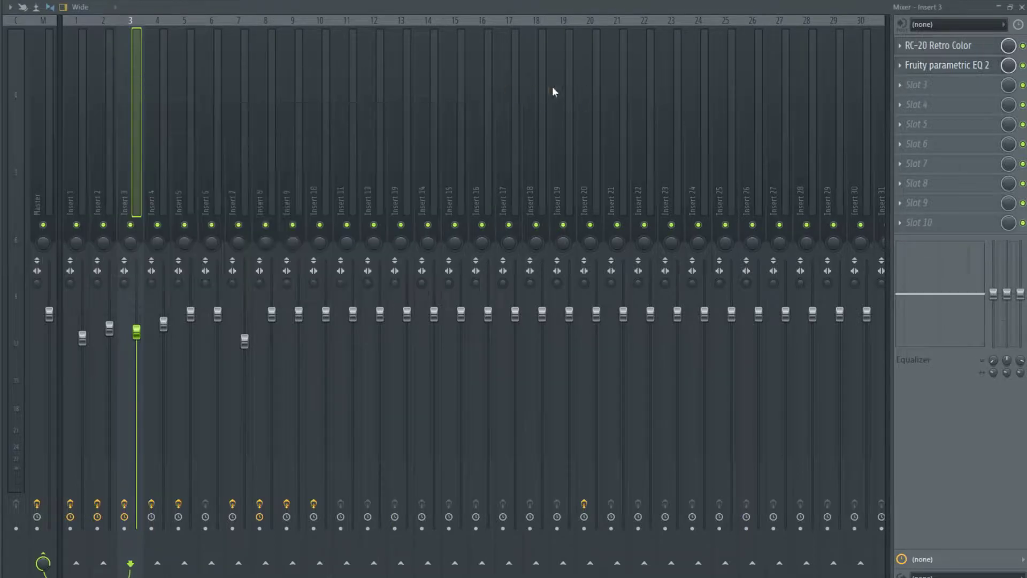
click(950, 45)
click(949, 46)
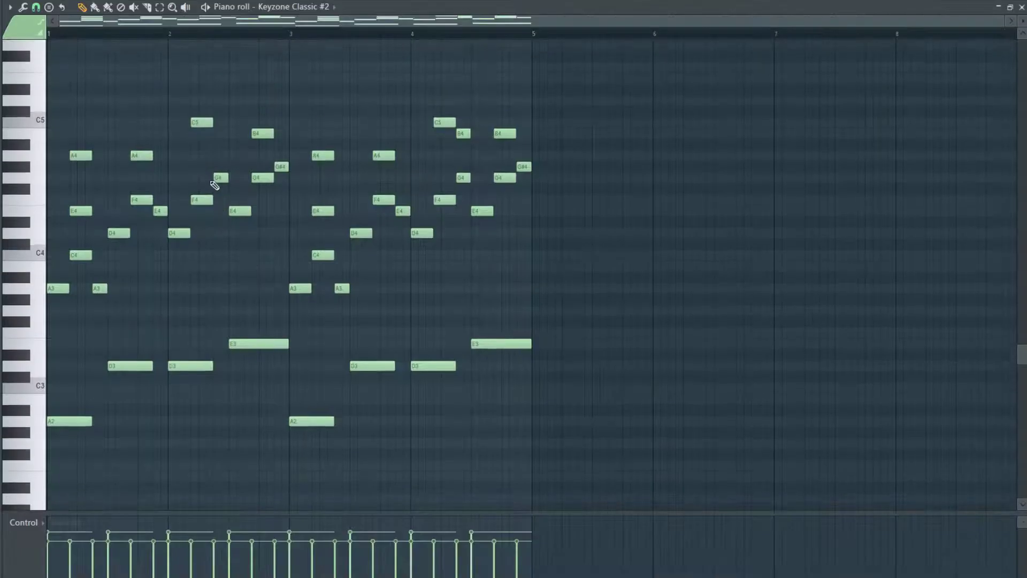
Play back the Keyzone Classic #2 melody in the piano roll.
scroll(218, 190, up, 1)
key(space)
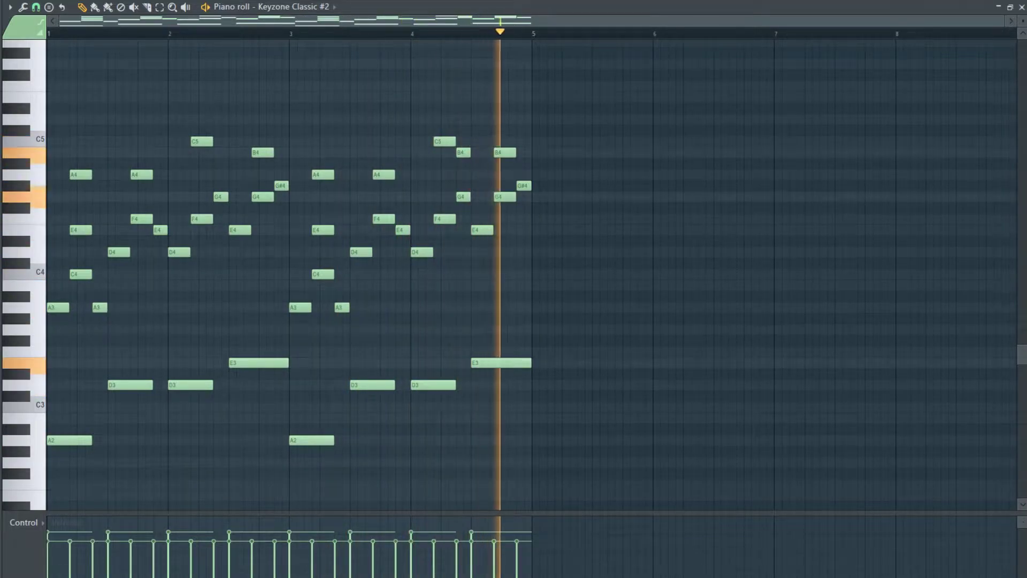
key(space)
Highlight the low A2 to E3 bass notes, and then the A3 to C5 melody notes of the Keyzone Classic #2 pattern.
scroll(451, 162, down, 2)
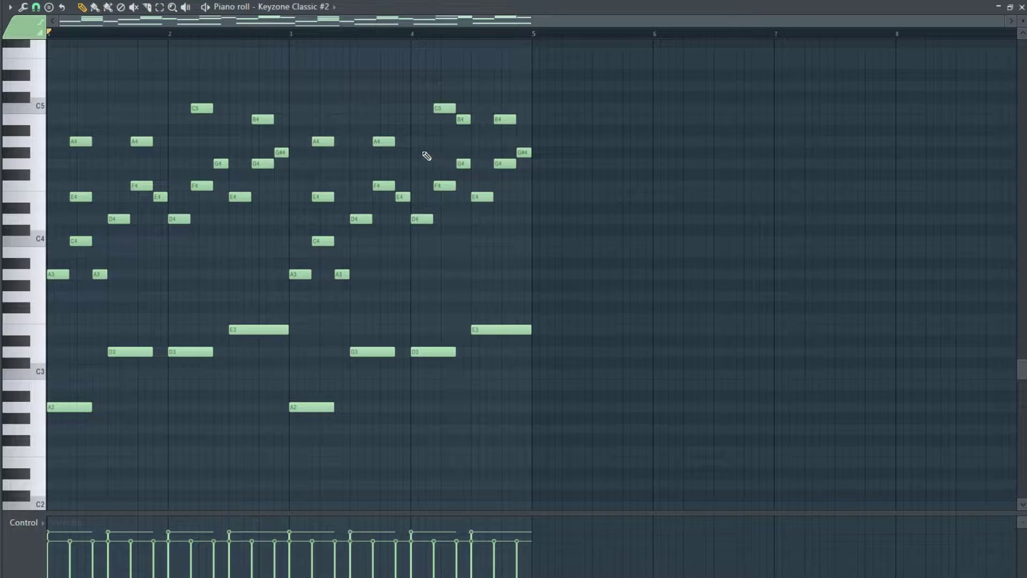
scroll(535, 245, up, 2)
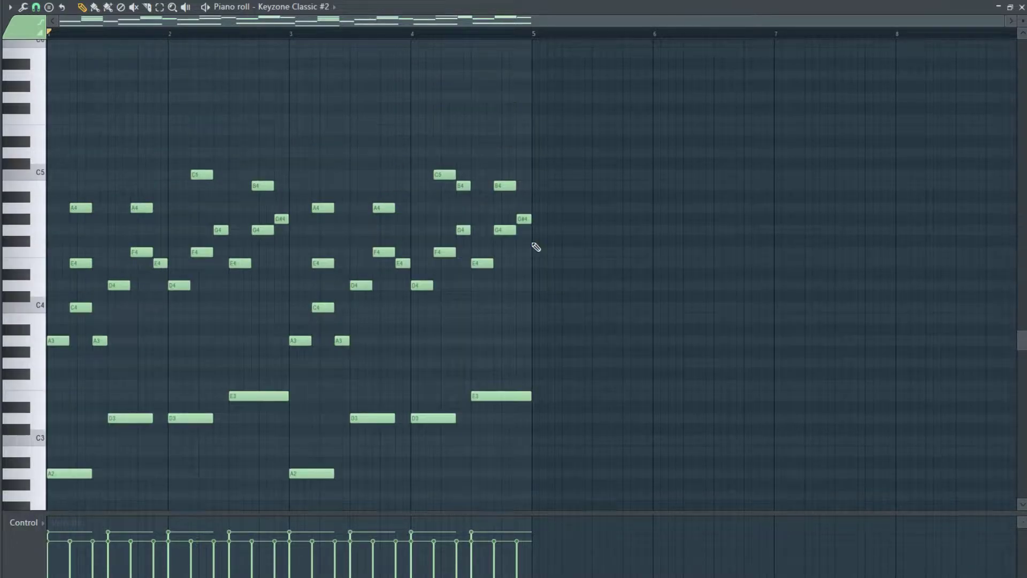
scroll(534, 245, down, 4)
drag(601, 413, 48, 270)
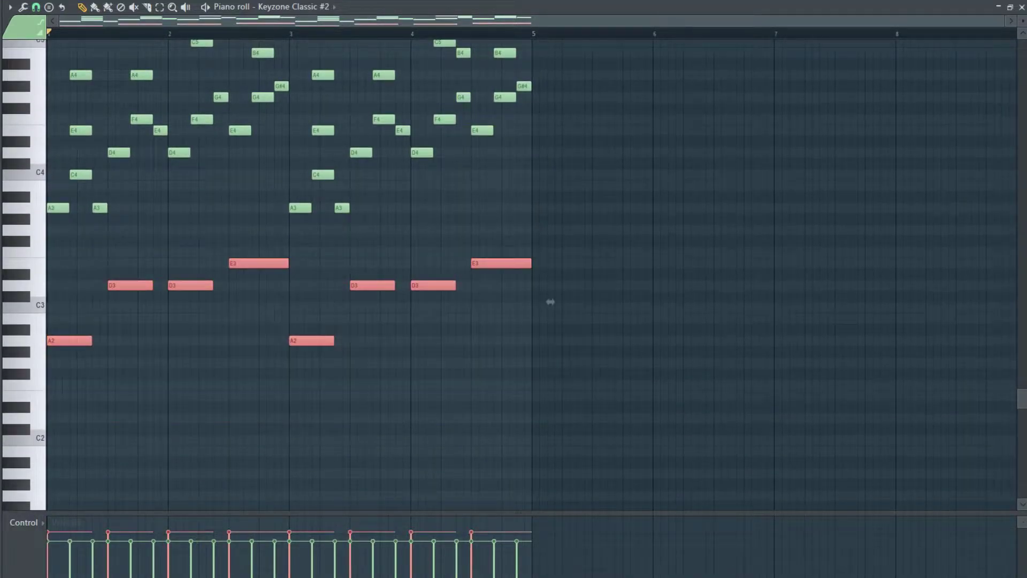
scroll(548, 300, up, 4)
drag(596, 355, 48, 159)
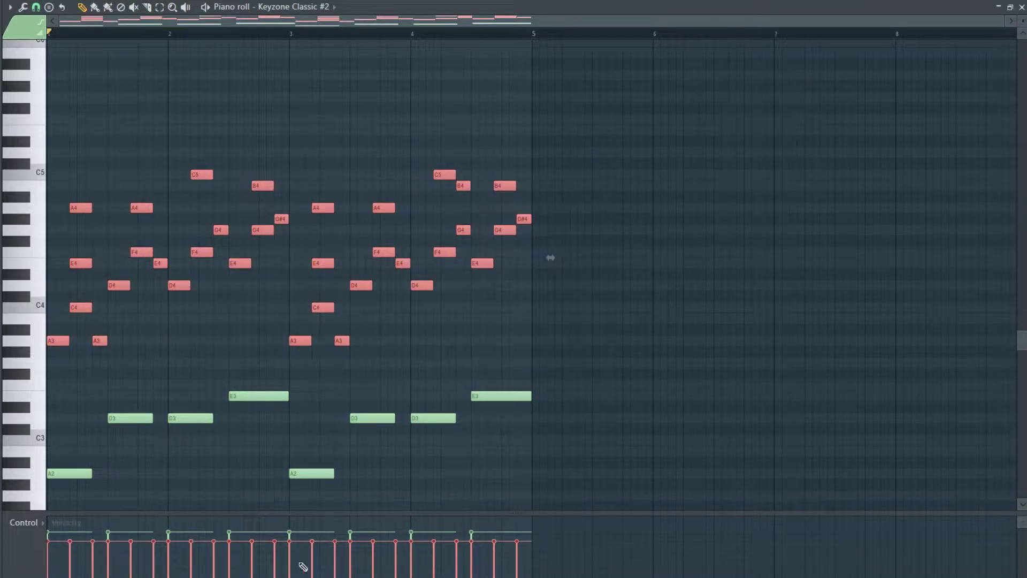
Open the Keyzone Classic #2 instrument to examine its program and envelope settings.
key(F6)
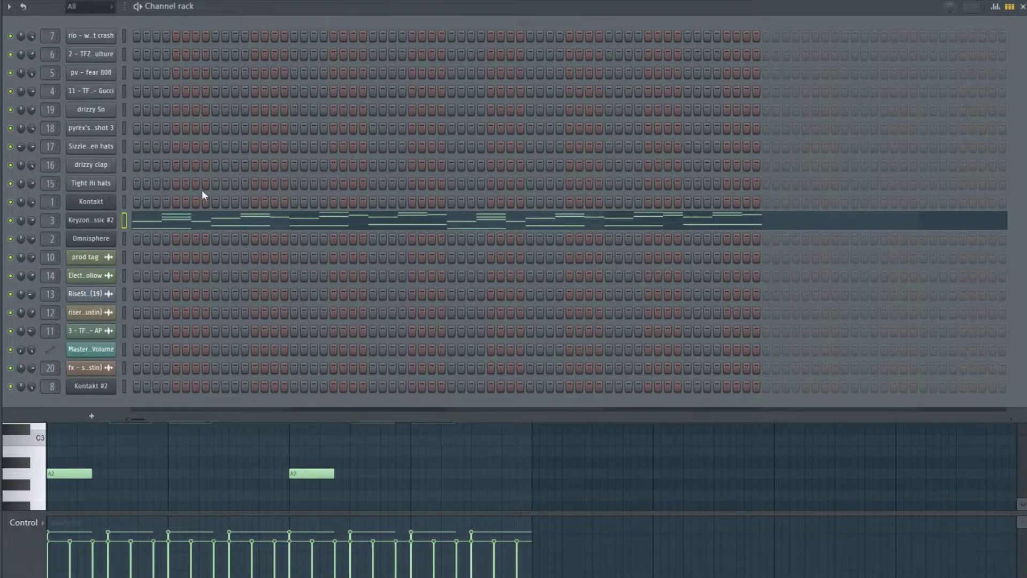
click(110, 227)
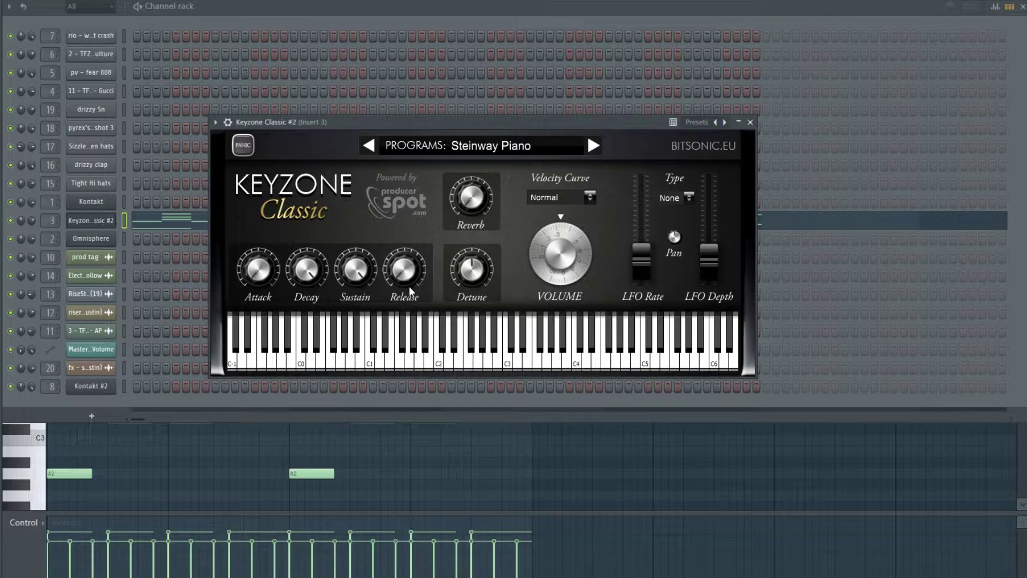
click(174, 222)
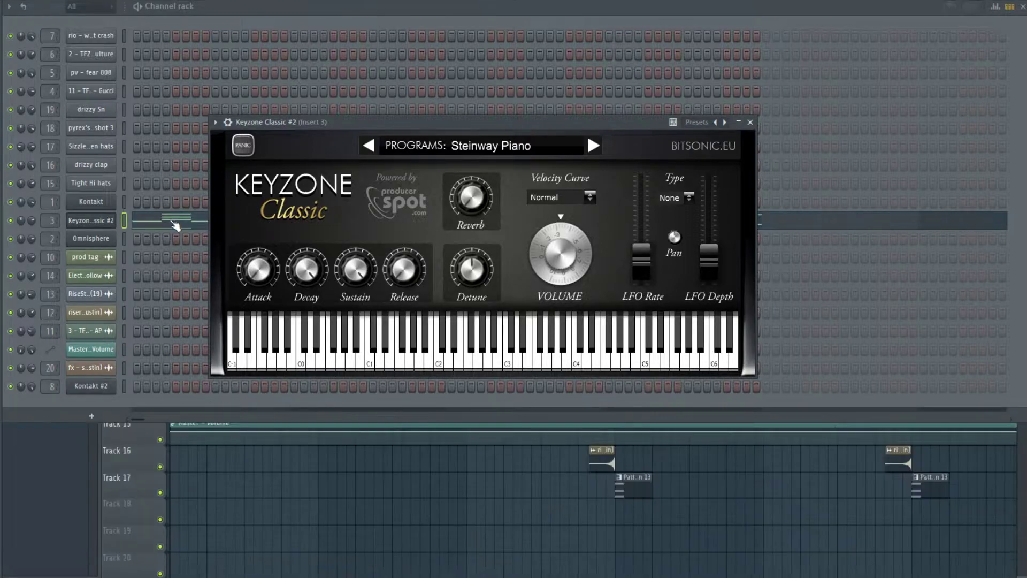
key(F6)
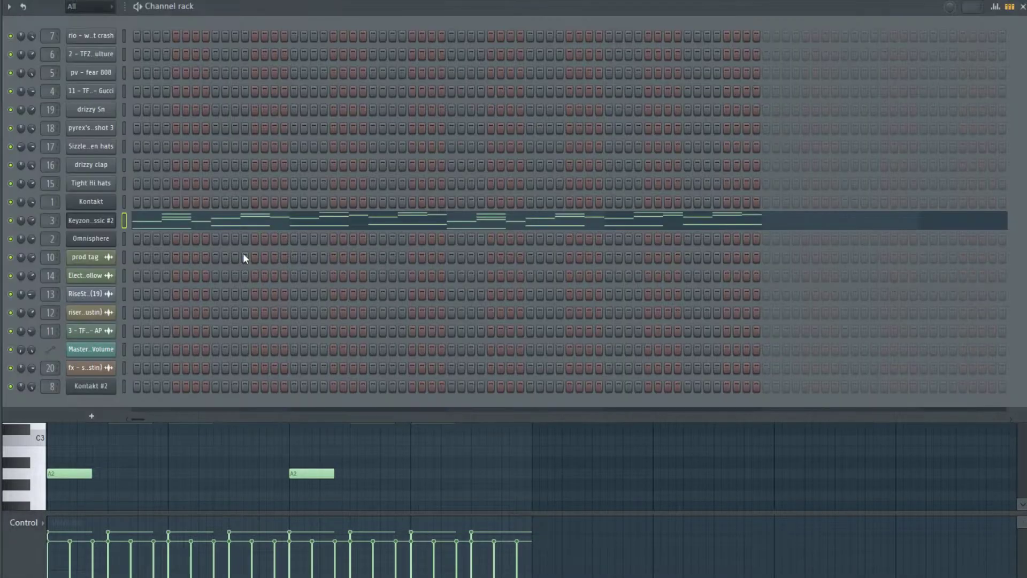
click(109, 226)
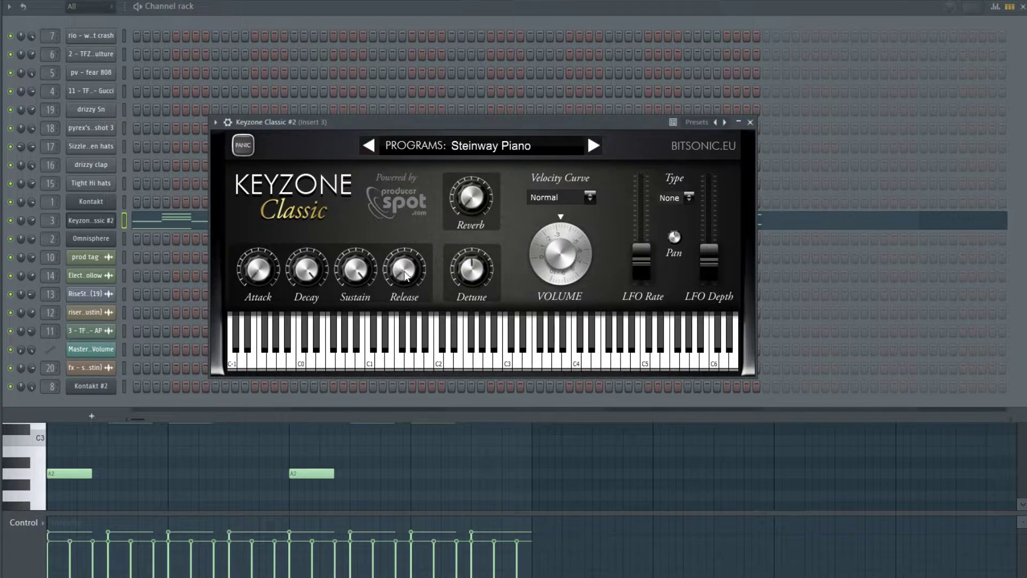
Return to the Keyzone Classic #2 notes and listen to the first bars again.
key(F7)
key(space)
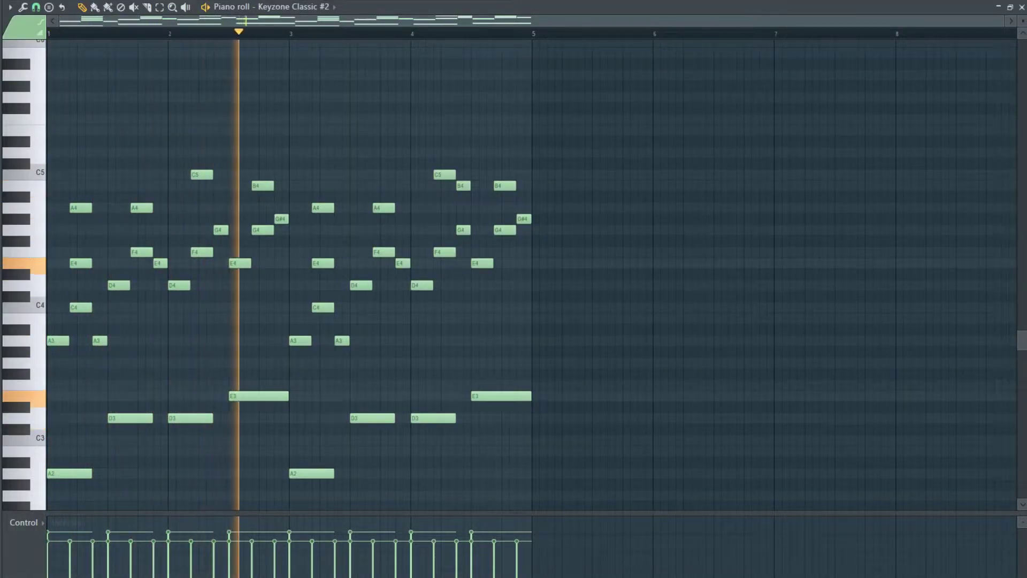
key(space)
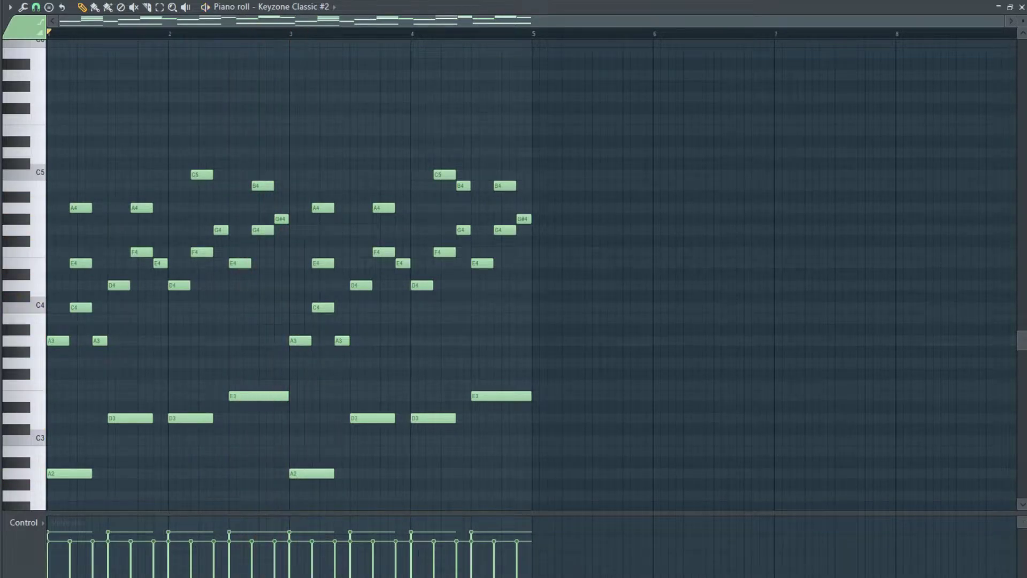
Bring up the Kontakt channel's notes in the piano roll and play the pattern.
key(F6)
key(F5)
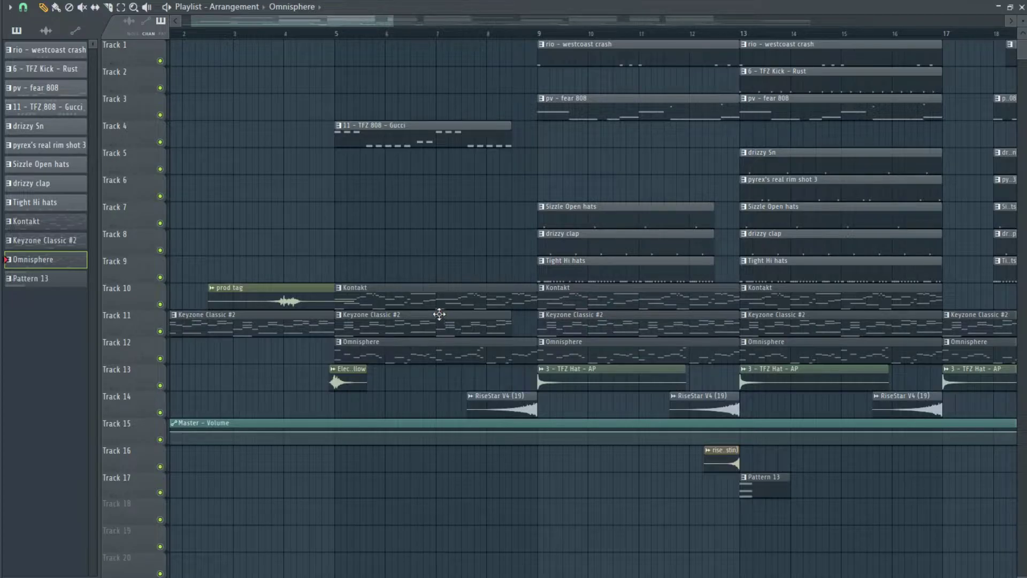
key(F6)
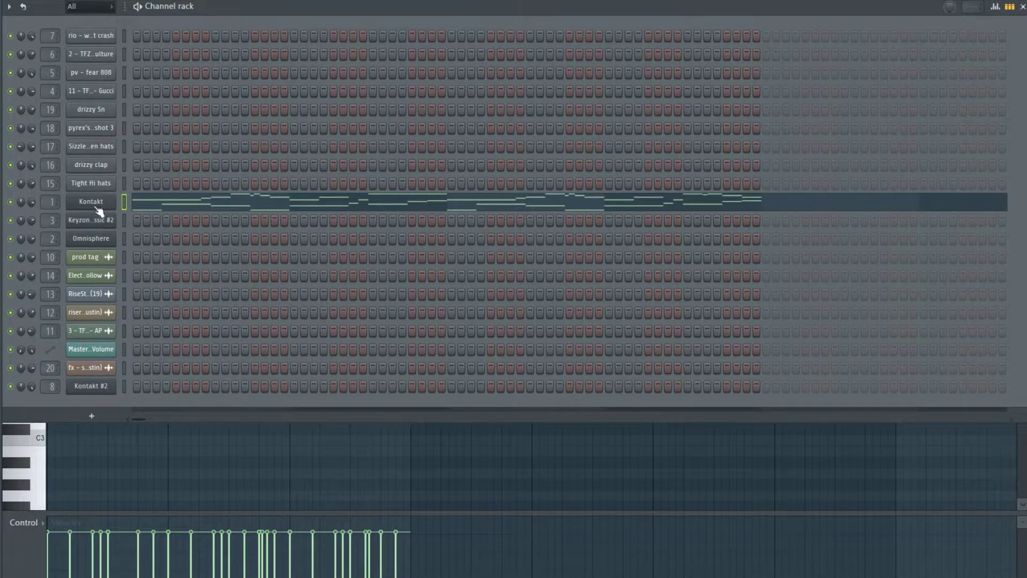
click(98, 202)
key(F7)
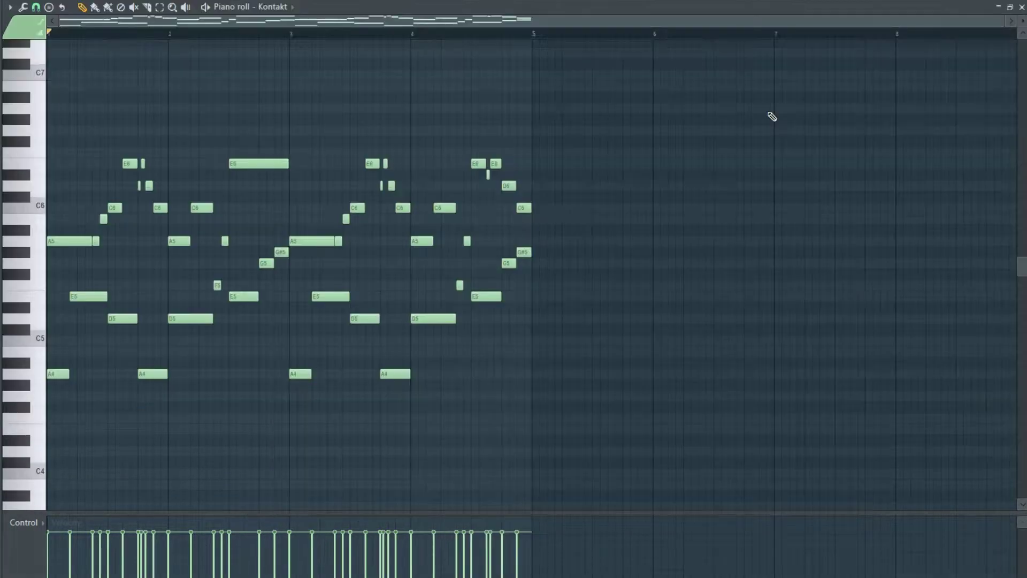
key(space)
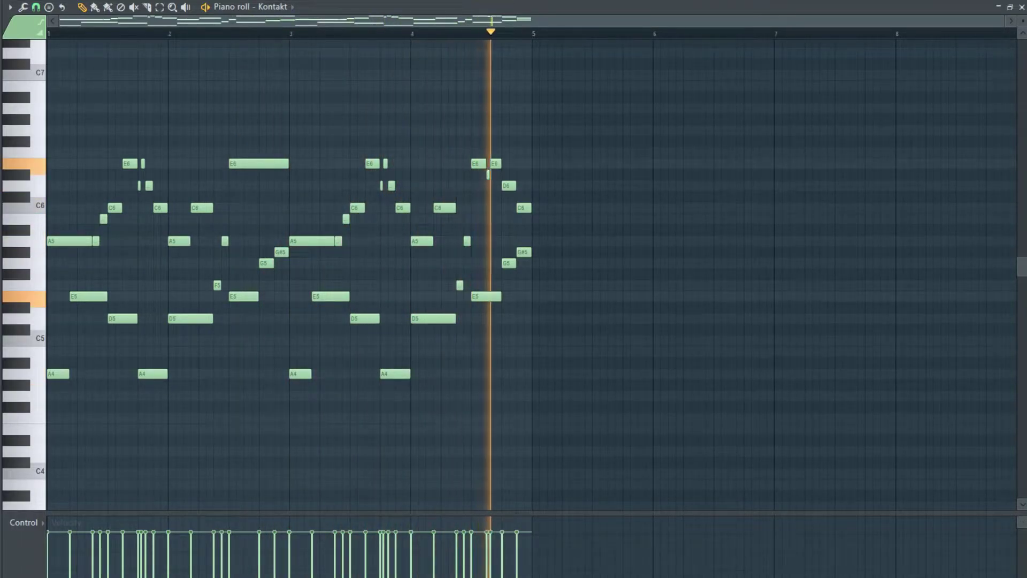
Inspect the RC-20 Retro Color and Fruity Stereo Enhancer effects on mixer Insert 1.
key(F9)
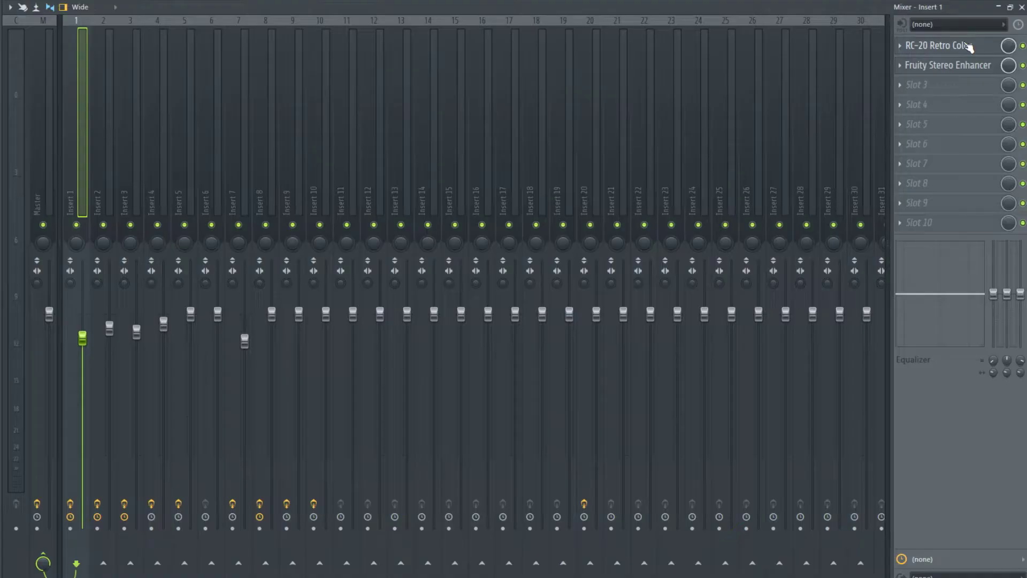
click(968, 46)
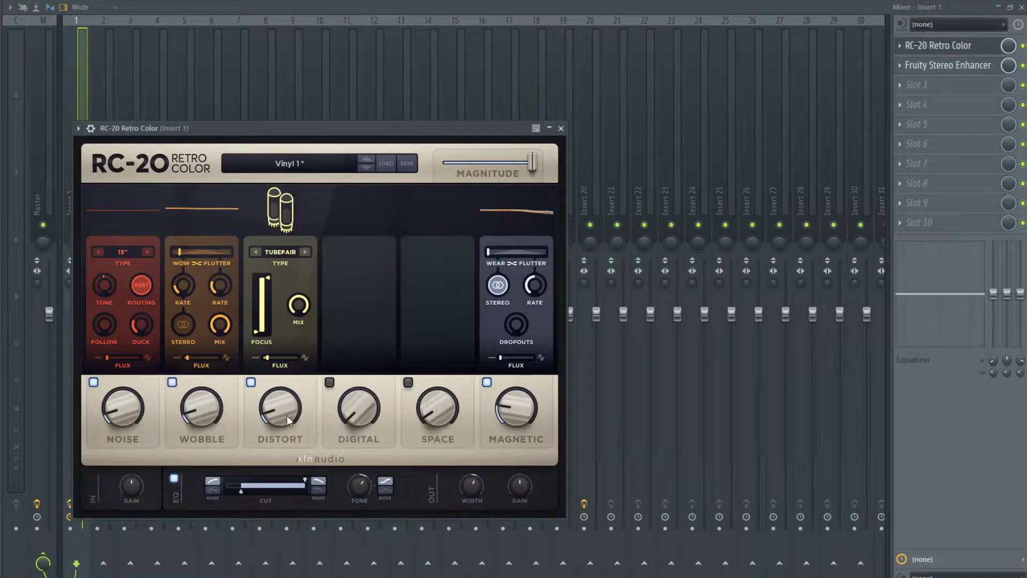
click(562, 129)
click(955, 66)
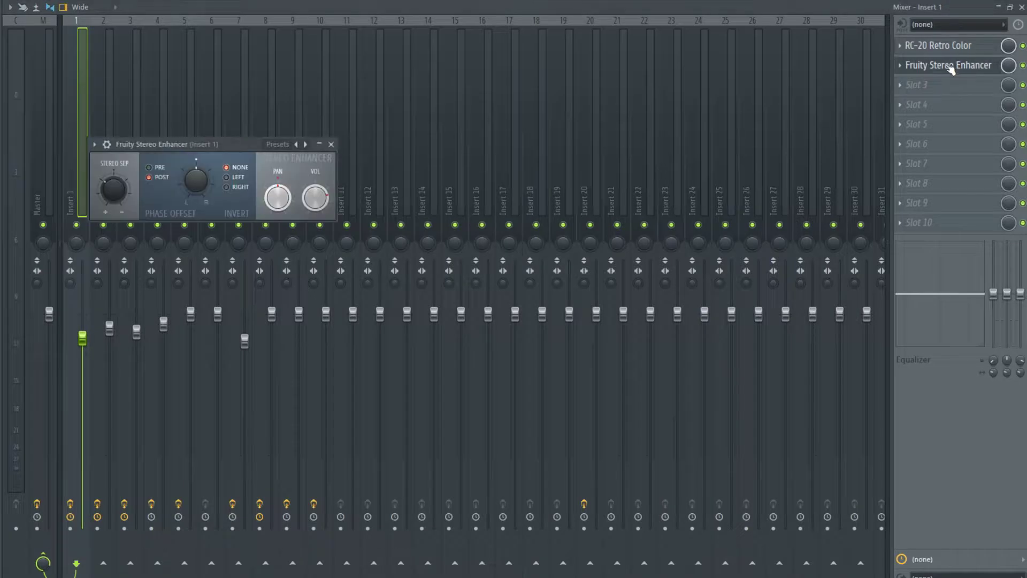
click(331, 144)
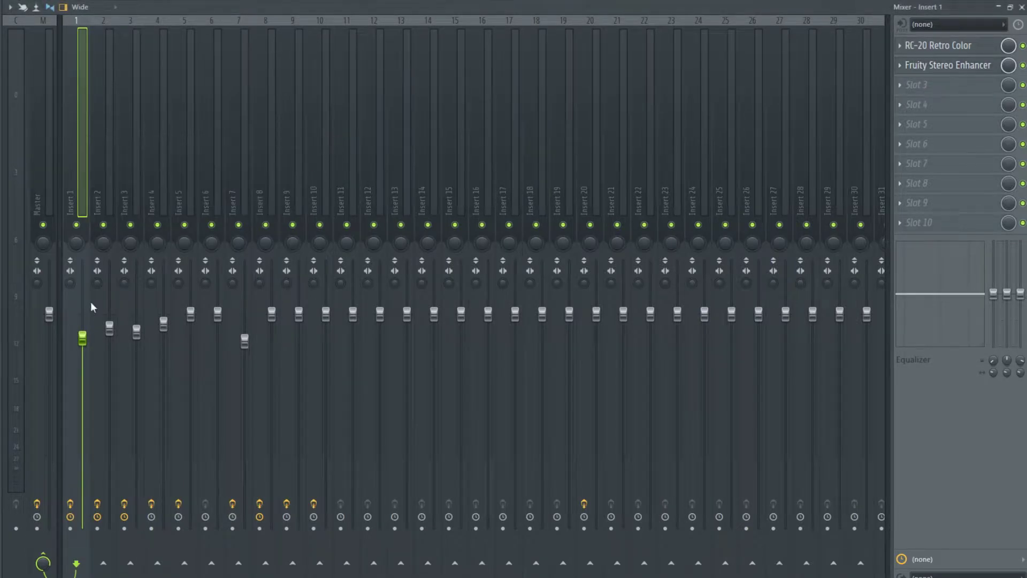
Open the Omnisphere instrument from the channel rack to examine its pluck preset.
key(F9)
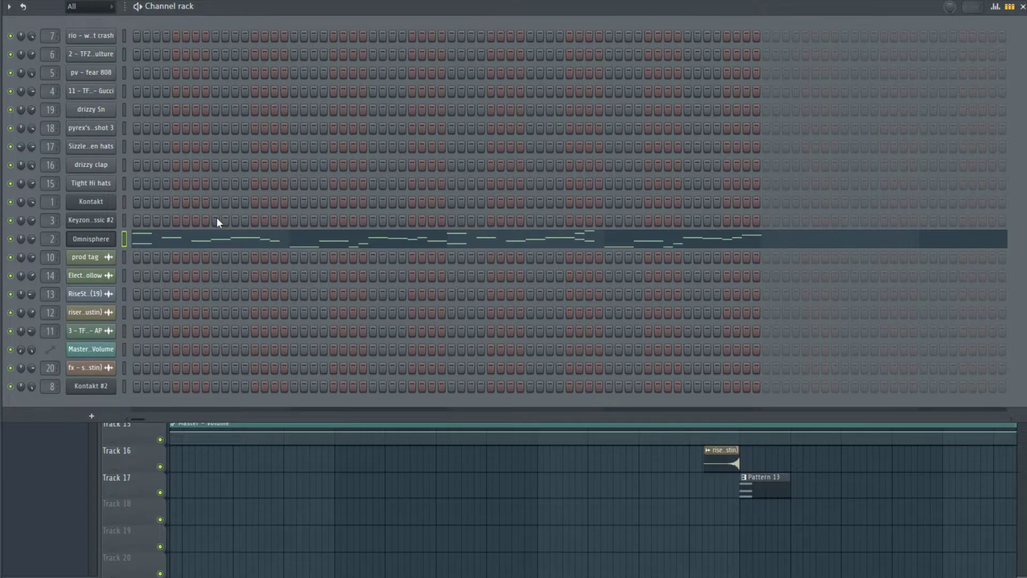
click(89, 239)
click(52, 402)
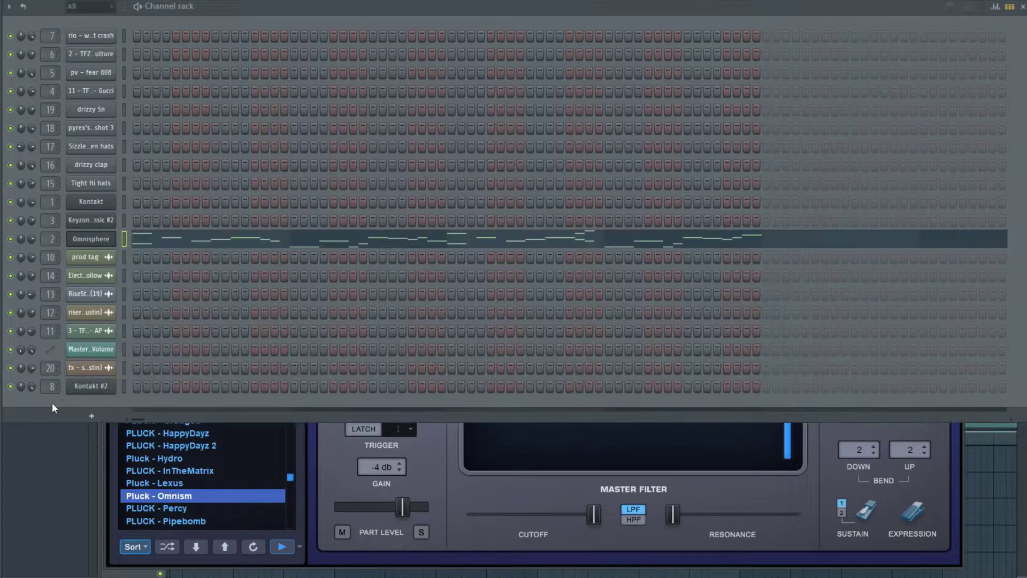
Inspect the parametric EQ 2, Stereo Enhancer and RC-20 Retro Color effects on Omnisphere's mixer insert.
click(51, 241)
click(961, 86)
click(960, 87)
click(952, 66)
click(952, 66)
click(952, 47)
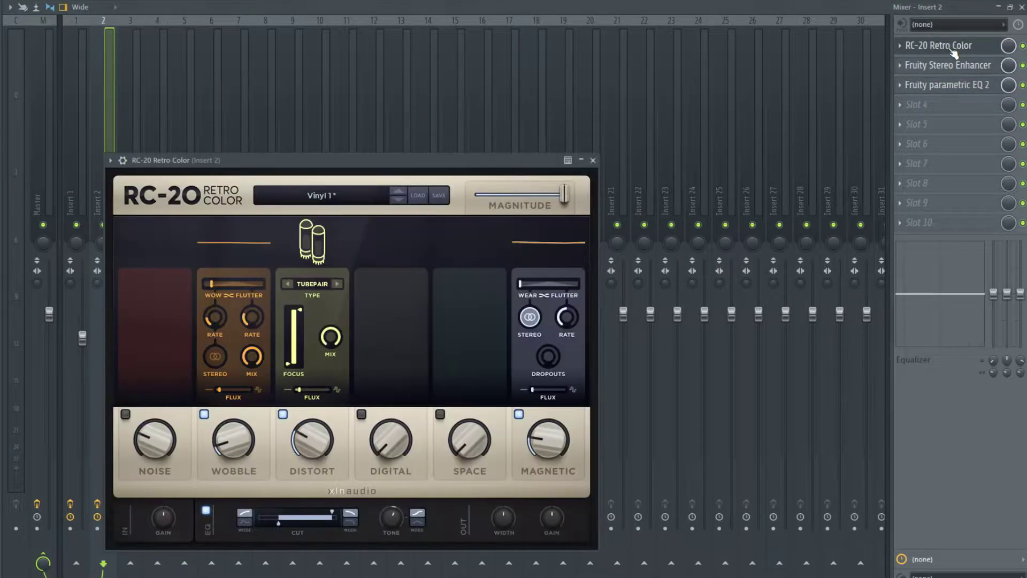
click(953, 48)
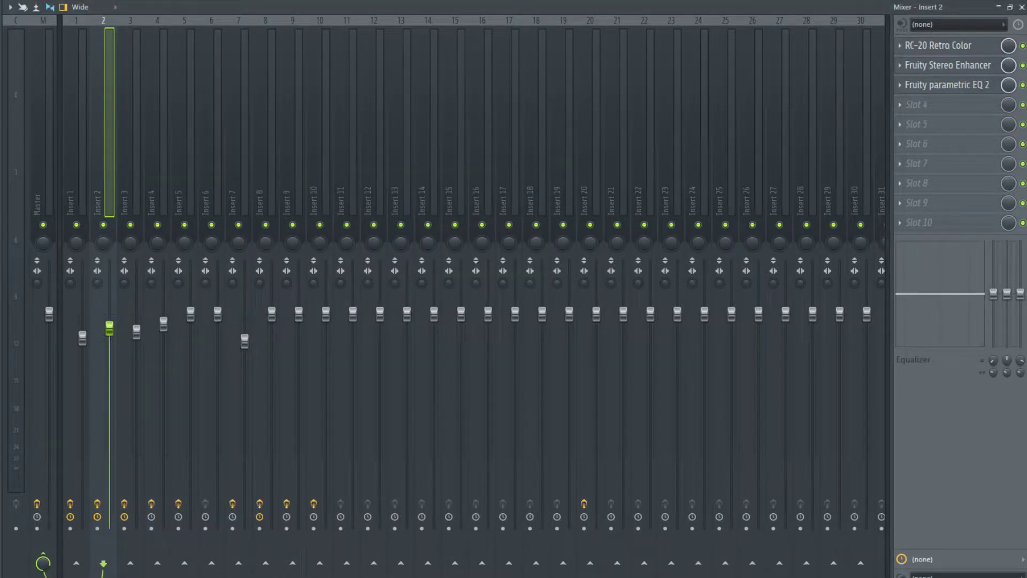
Open the Omnisphere clip from the playlist in the piano roll and play it.
key(F5)
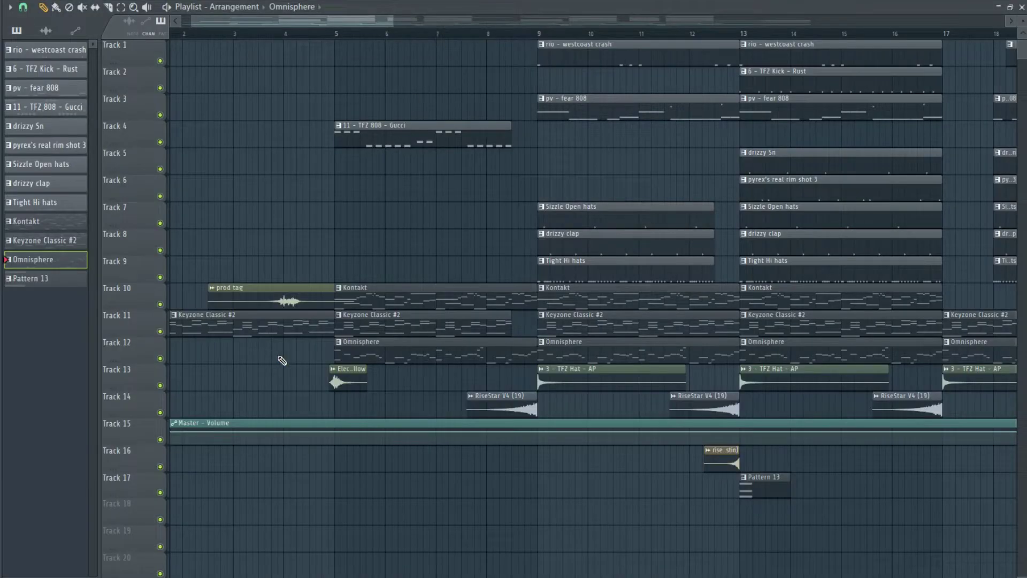
double_click(381, 359)
key(space)
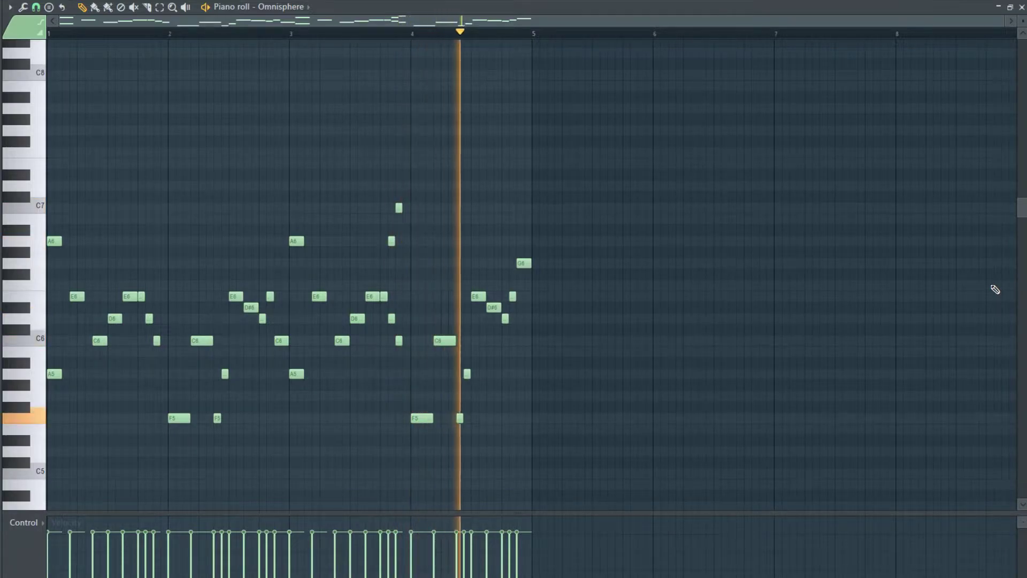
Locate Pattern 13 in the playlist, open its Kontakt #2 chord in the piano roll and play it.
key(F5)
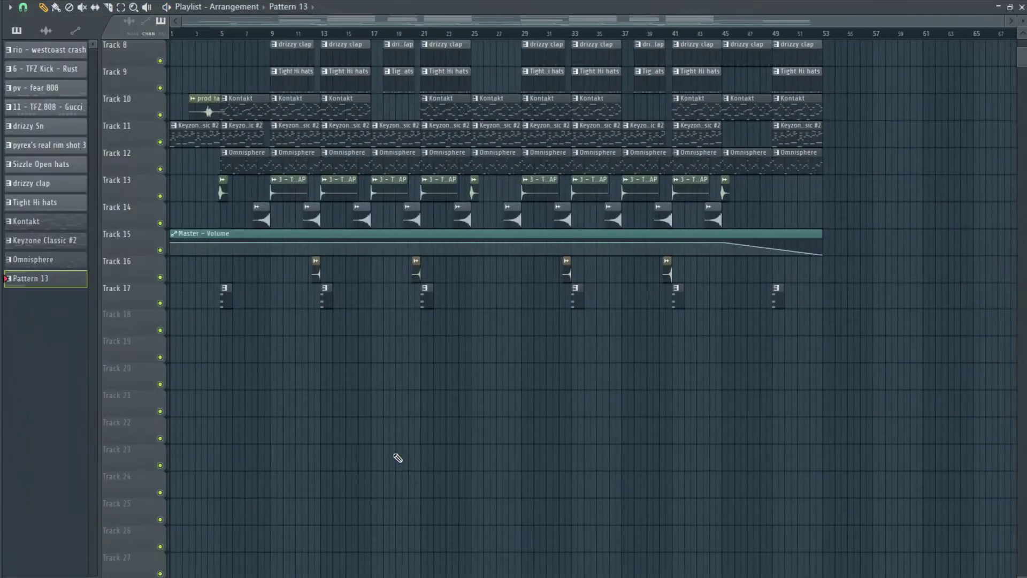
scroll(224, 342, up, 8)
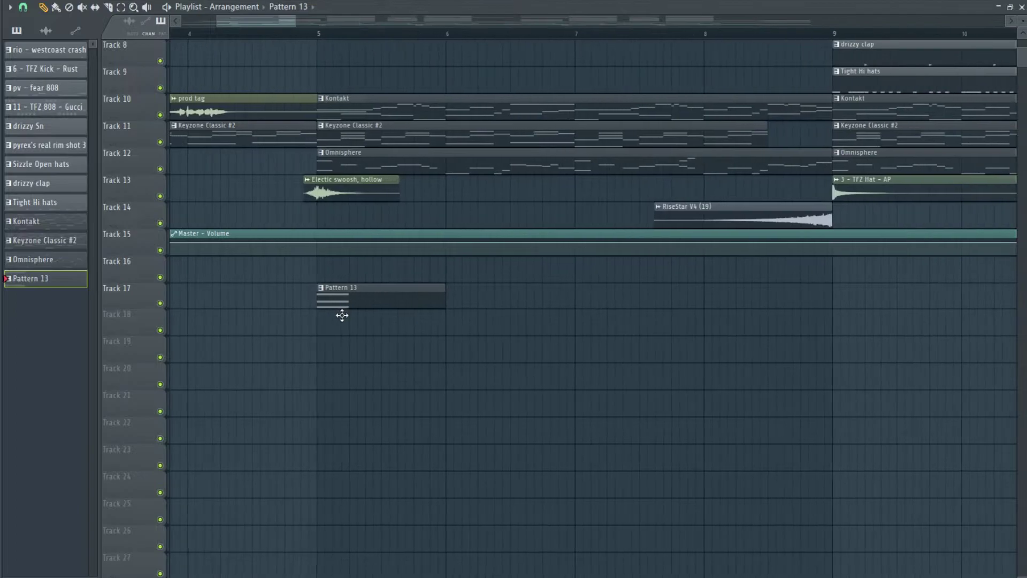
key(F6)
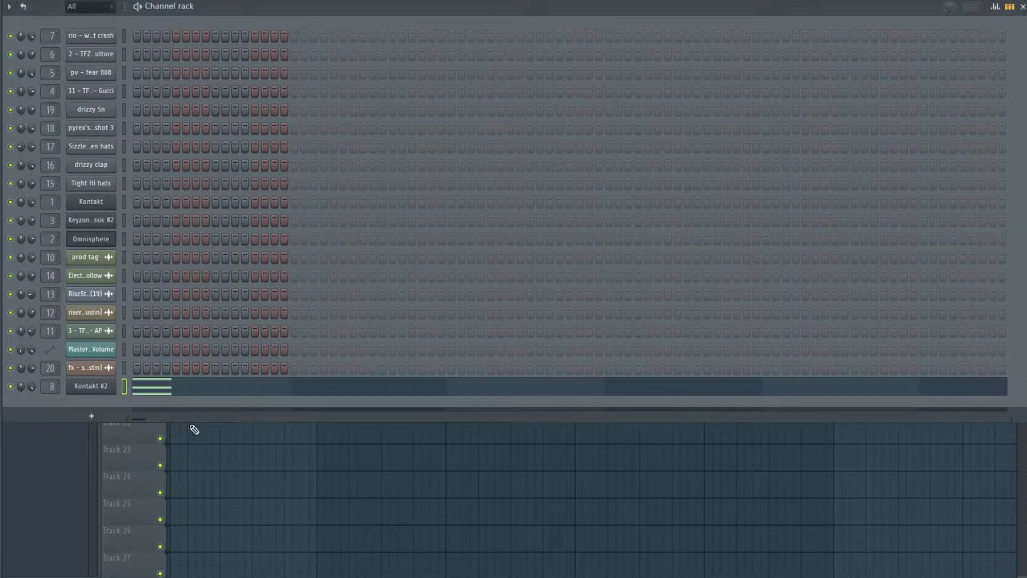
click(202, 394)
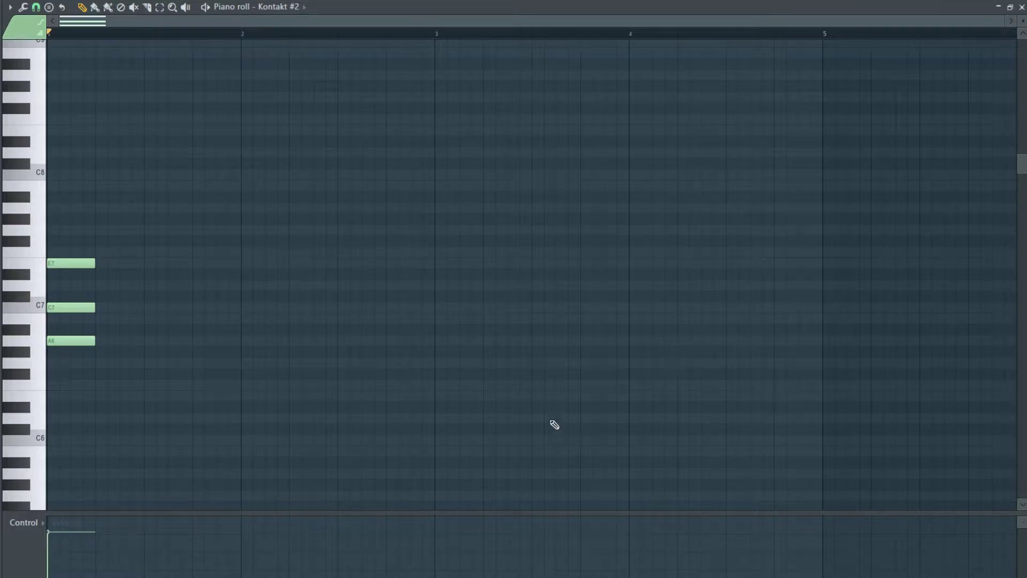
key(space)
Open the Kontakt #2 instrument to examine its Session Horns section and articulation settings.
key(F6)
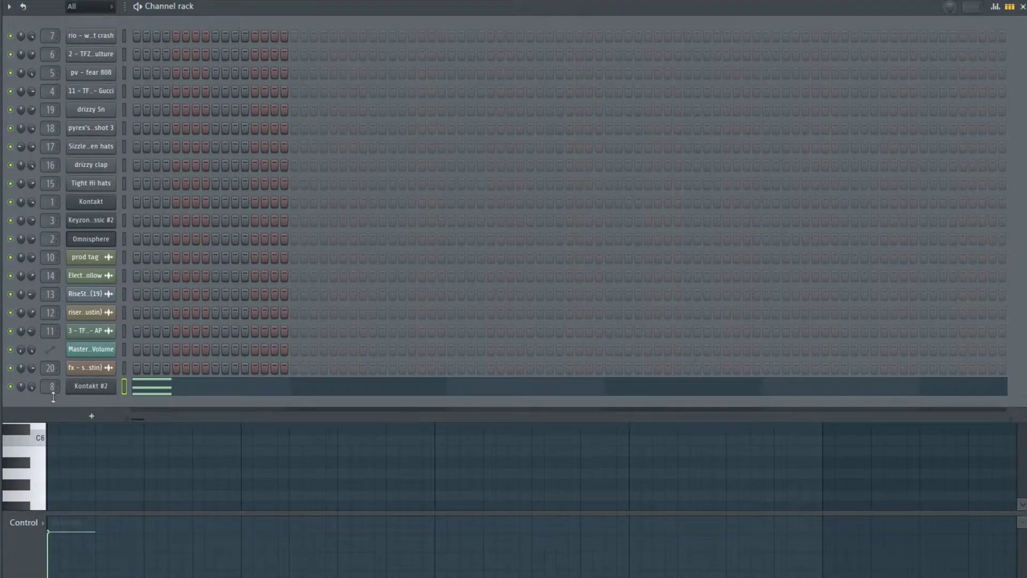
click(87, 390)
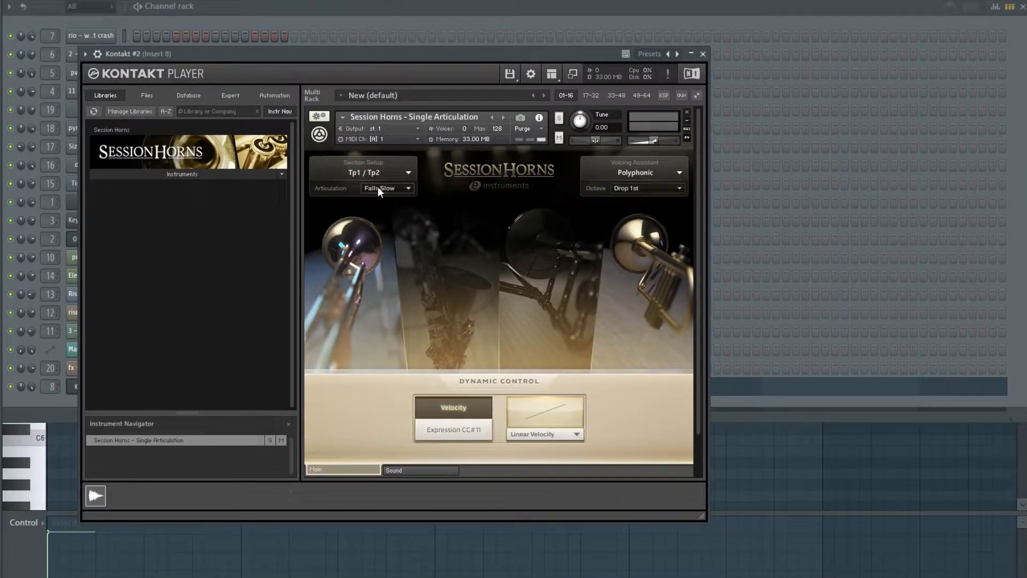
Inspect the RC-20 Retro Color effect on Kontakt #2's mixer insert.
click(703, 53)
key(F9)
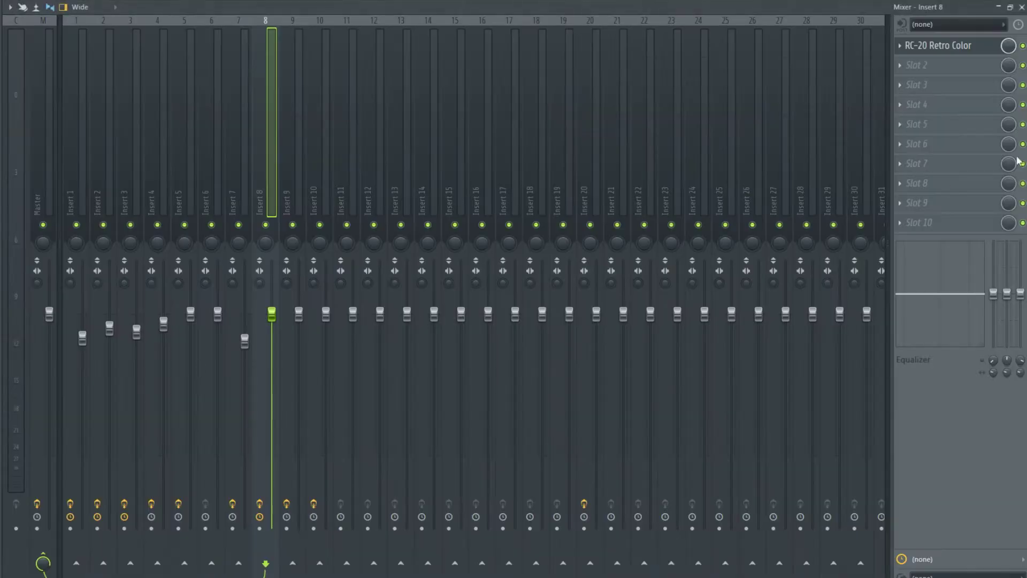
click(942, 45)
click(941, 45)
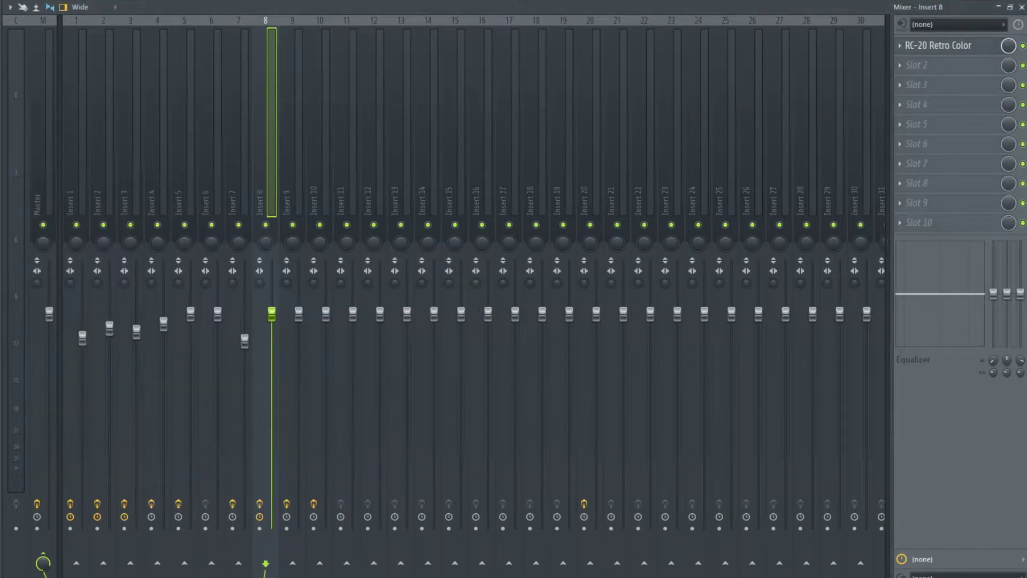
Open the 11 - TFZ 808 - Gucci channel to examine its sample and sampler settings.
key(F5)
key(F6)
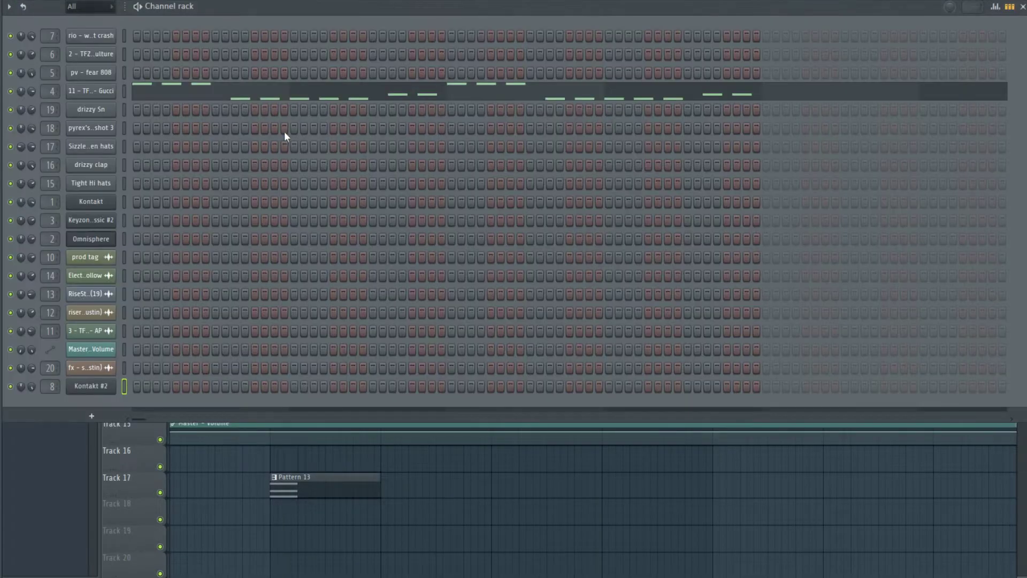
click(91, 92)
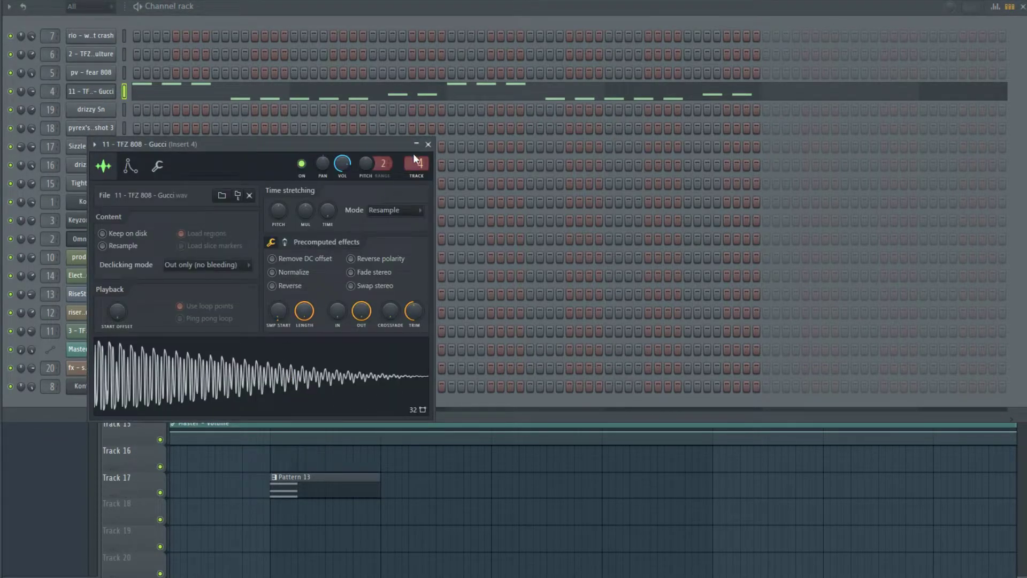
Inspect the parametric EQ 2 on the Gucci 808's mixer insert and play its notes in the piano roll.
key(F9)
click(976, 46)
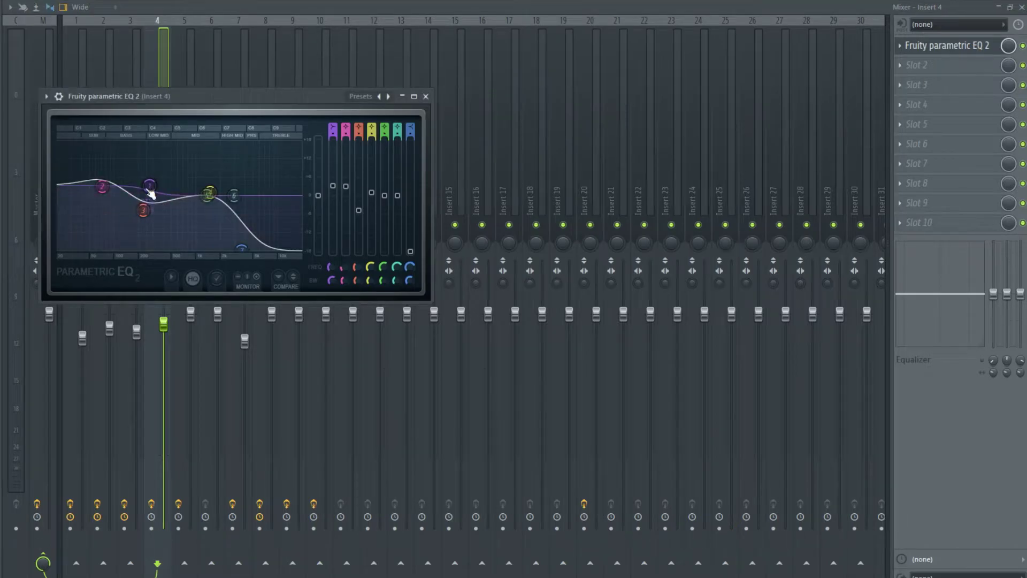
drag(190, 212, 214, 191)
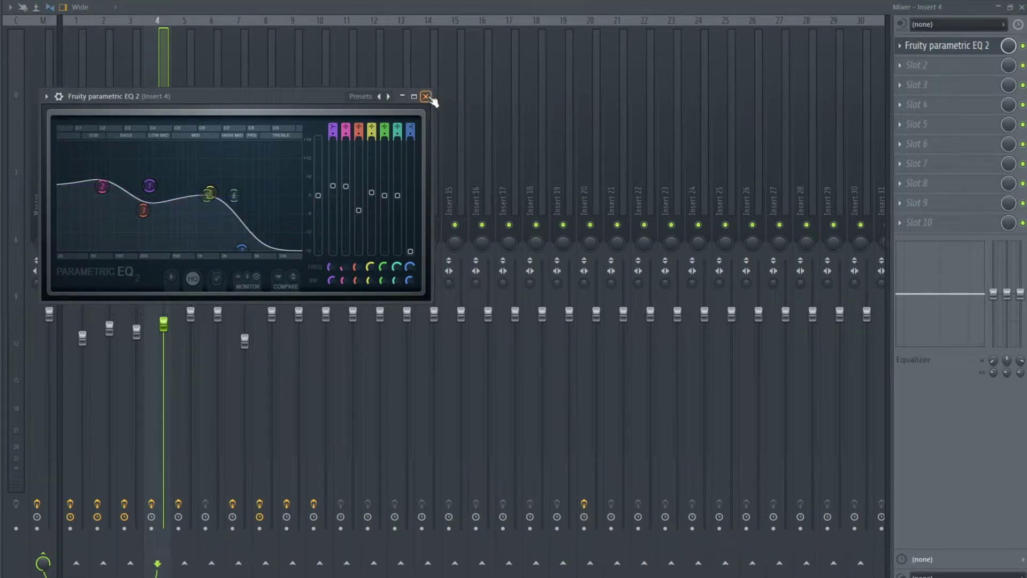
key(F7)
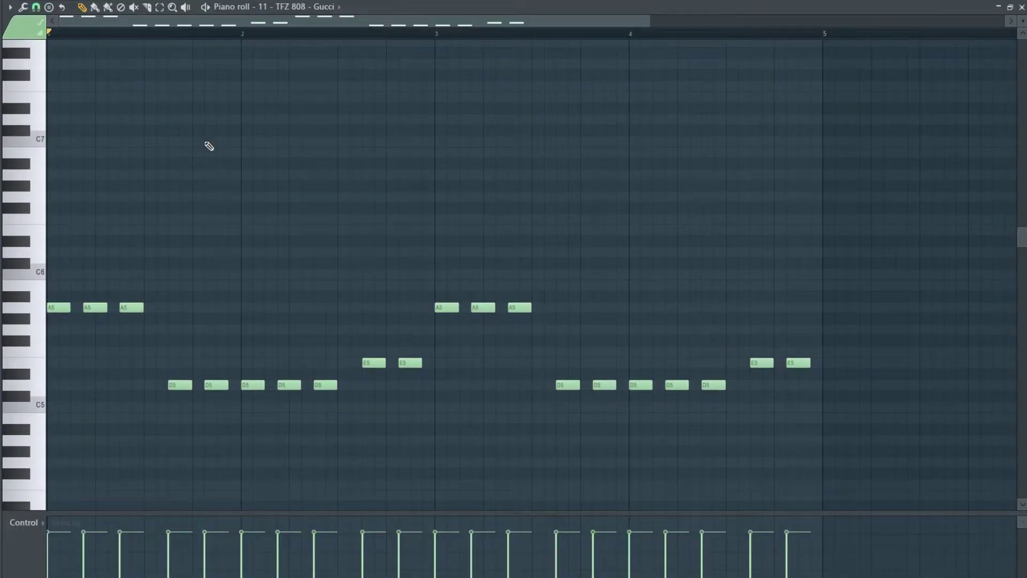
key(space)
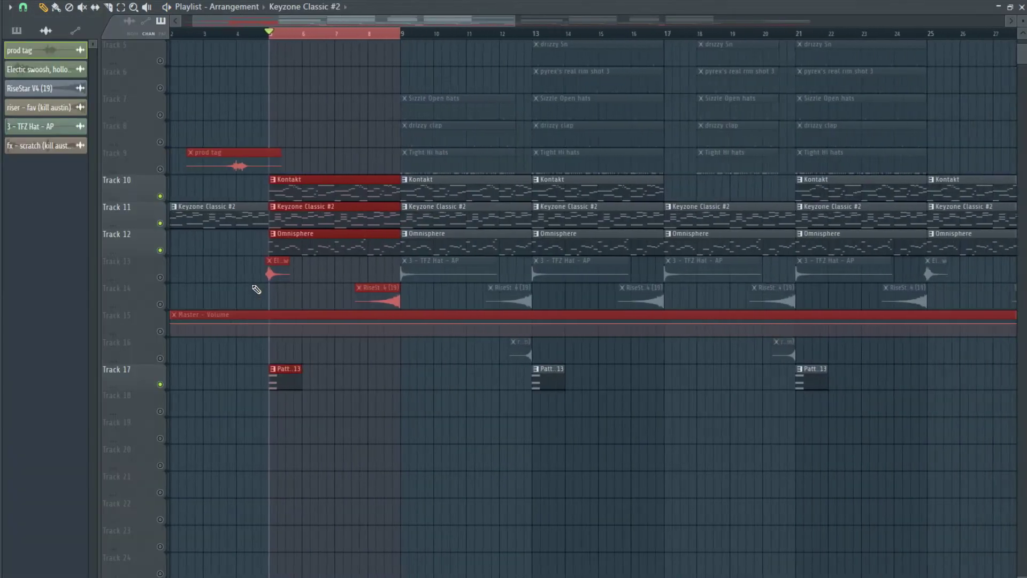
Survey the melody clips in the playlist and play the soloed melodic tracks over bars 5 to 9.
scroll(256, 289, down, 6)
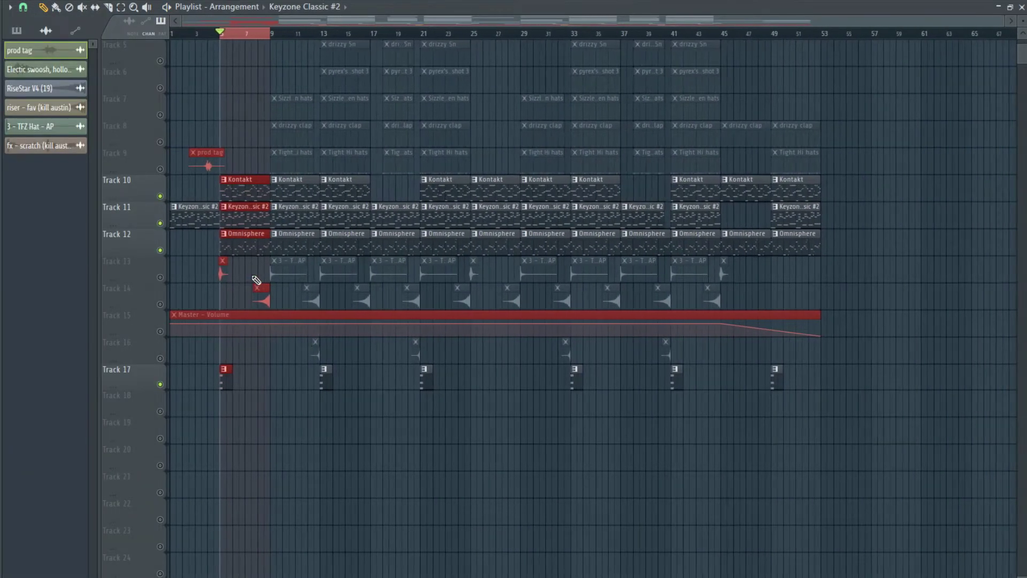
scroll(188, 282, up, 2)
scroll(220, 291, up, 6)
key(space)
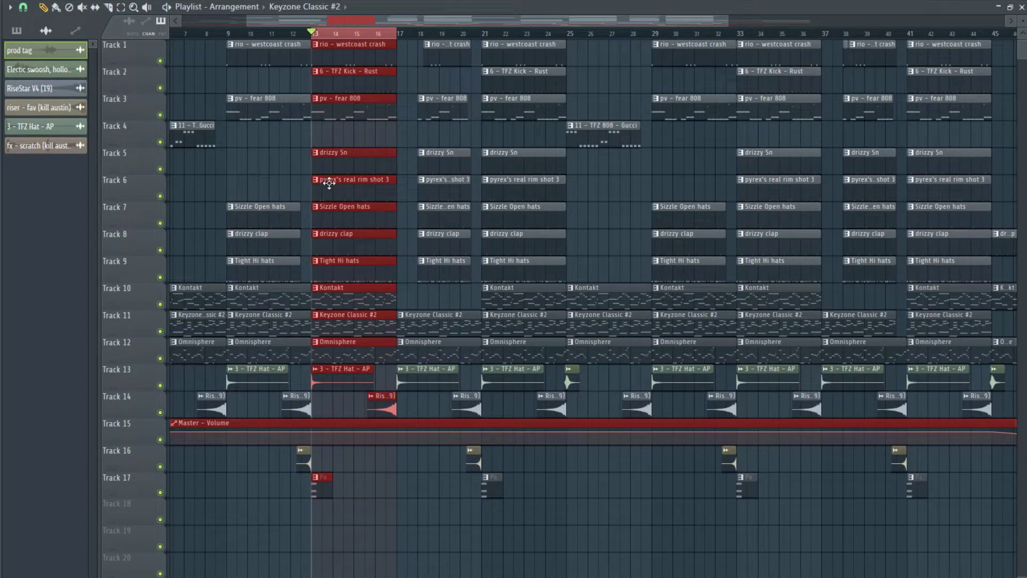
Examine the Tight Hi hats sampler and mixer insert, and play its pattern in the piano roll.
scroll(329, 182, up, 6)
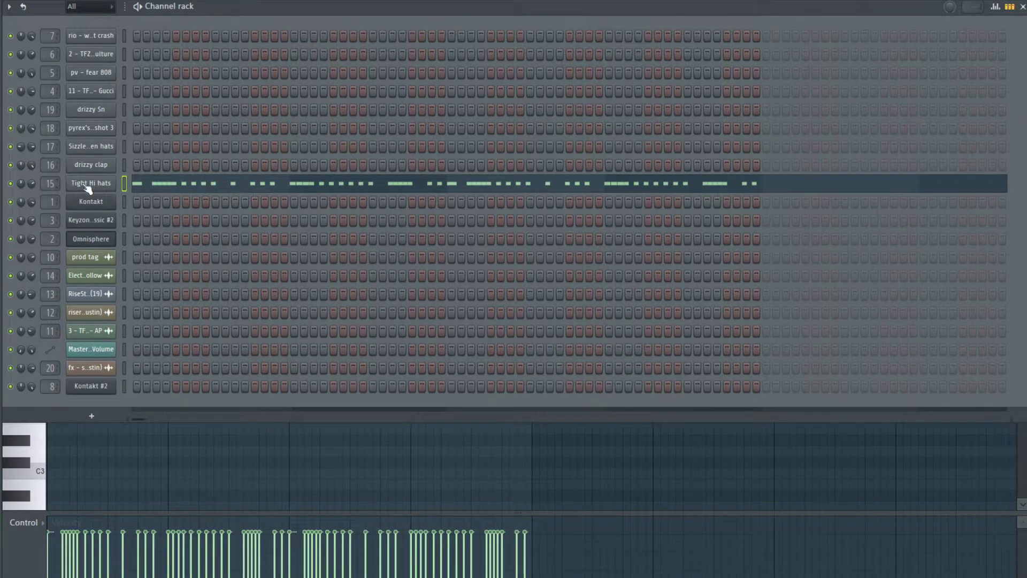
click(88, 186)
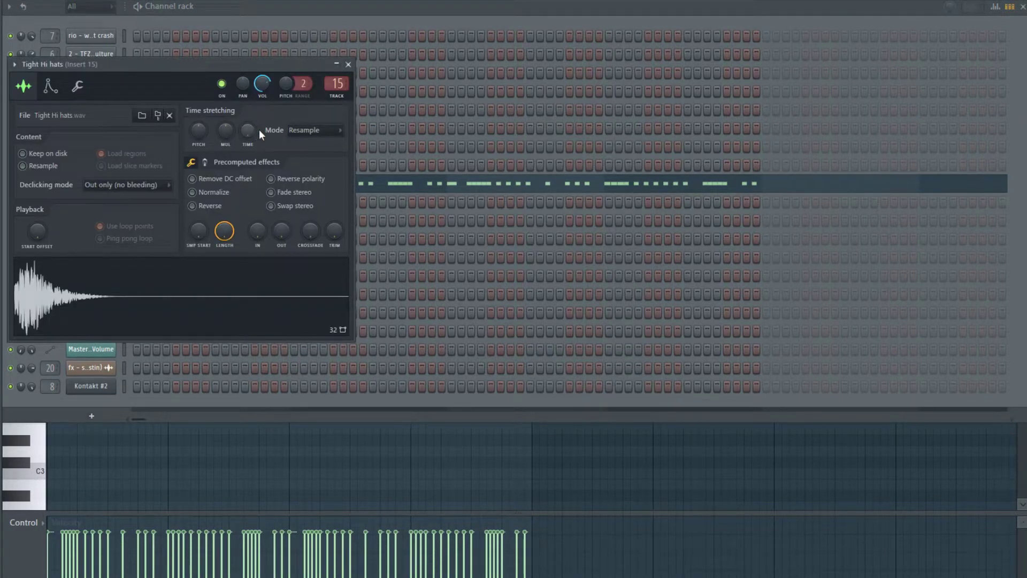
key(F9)
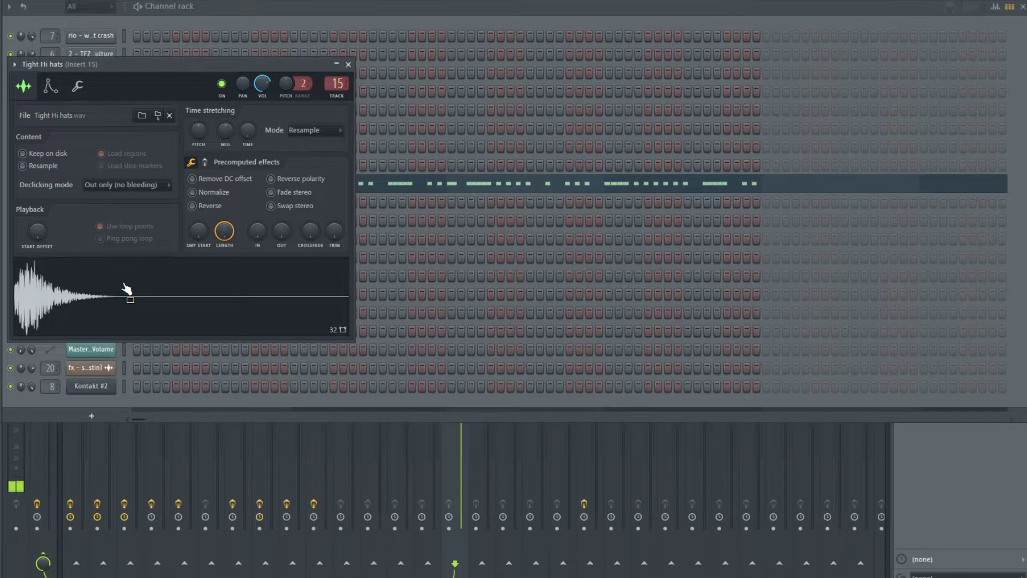
click(348, 65)
click(244, 184)
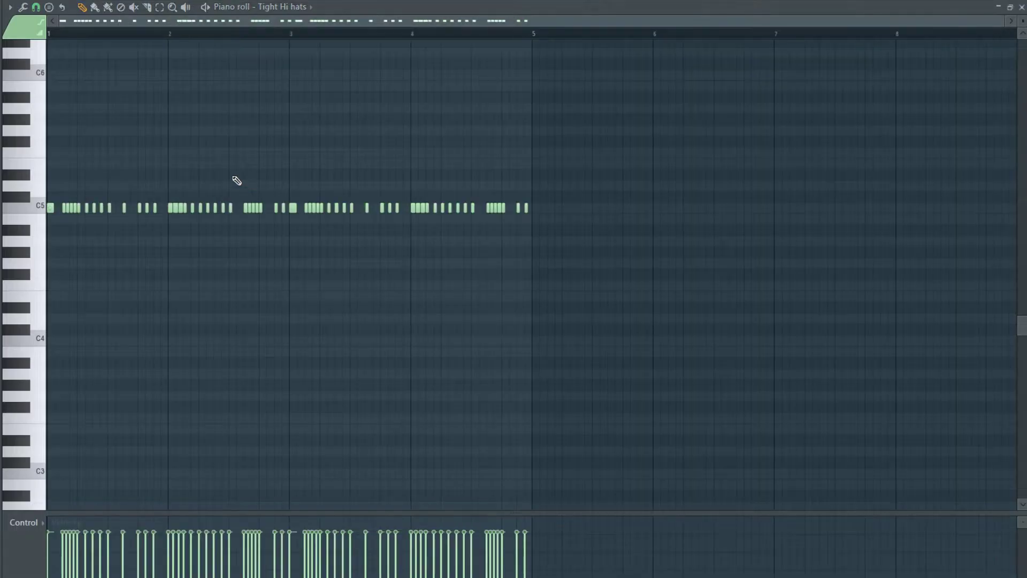
key(space)
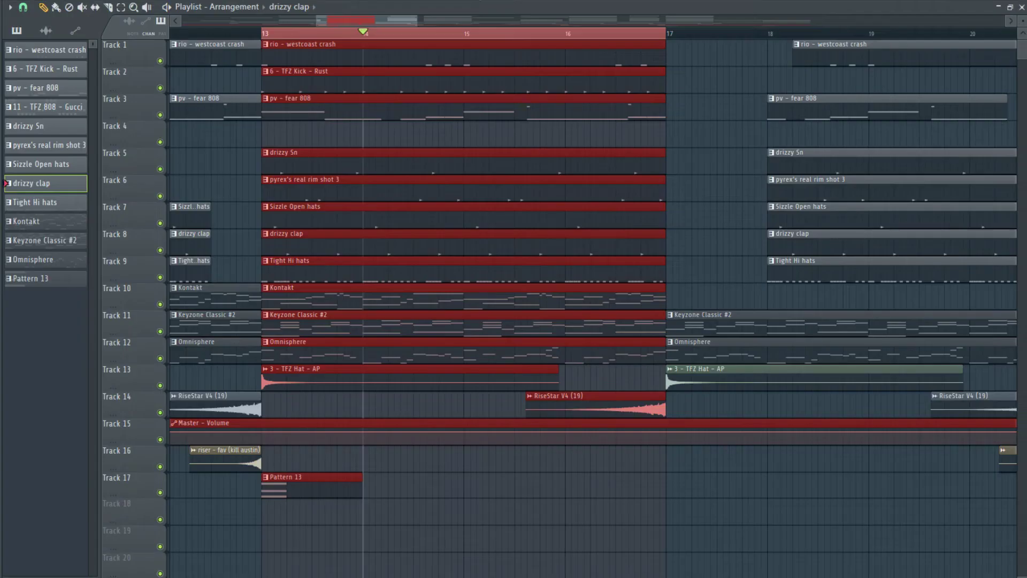
Examine the drizzy clap sampler settings and its step pattern in the channel rack.
key(F6)
click(83, 169)
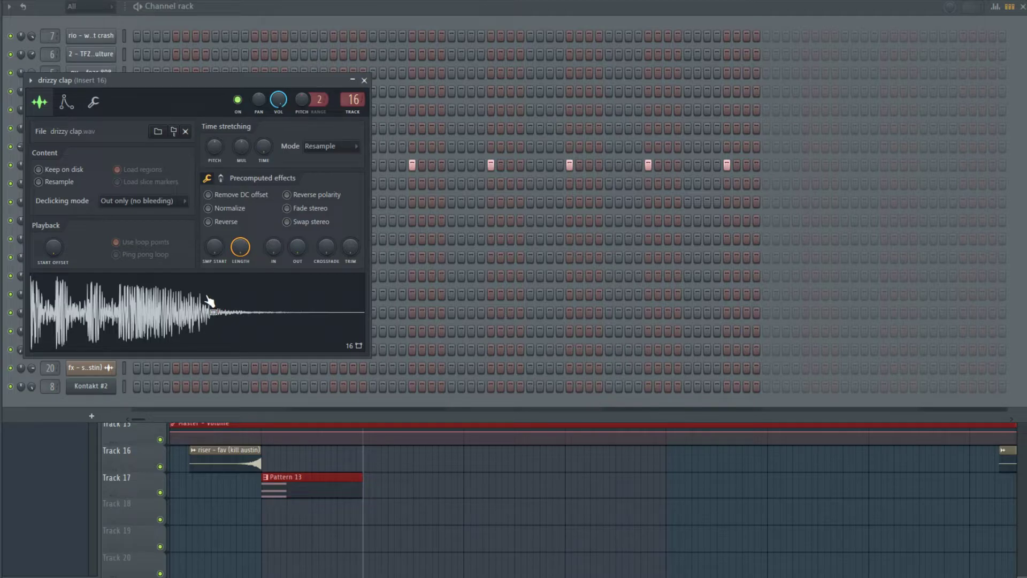
key(Escape)
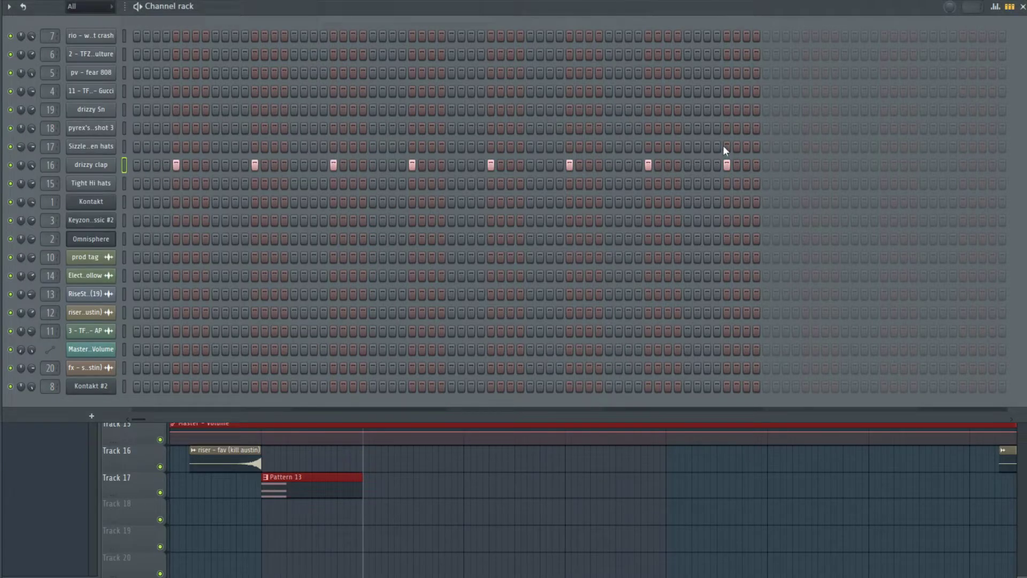
key(F6)
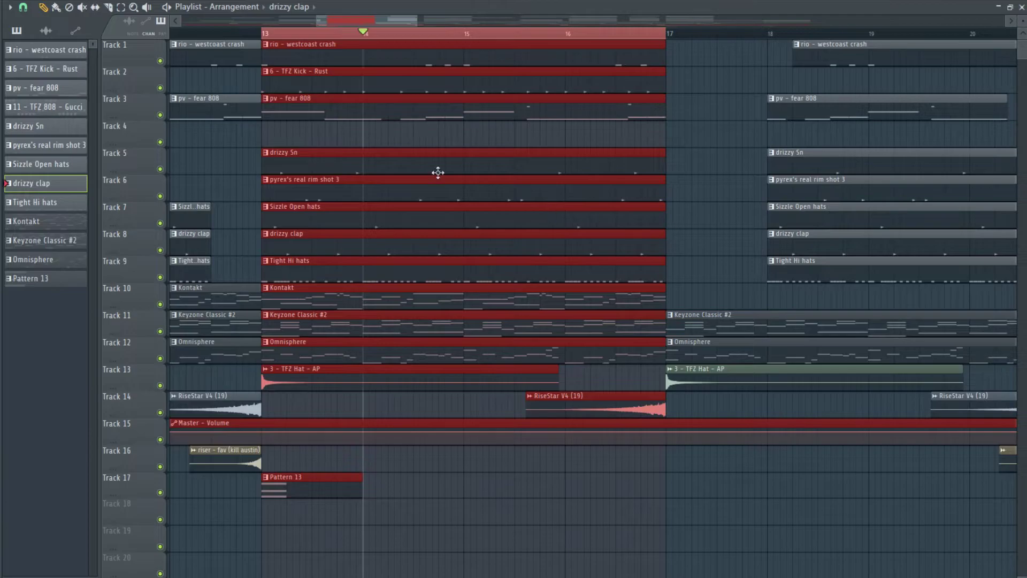
Examine the Sizzle Open hats sampler settings and its notes in the piano roll.
double_click(472, 186)
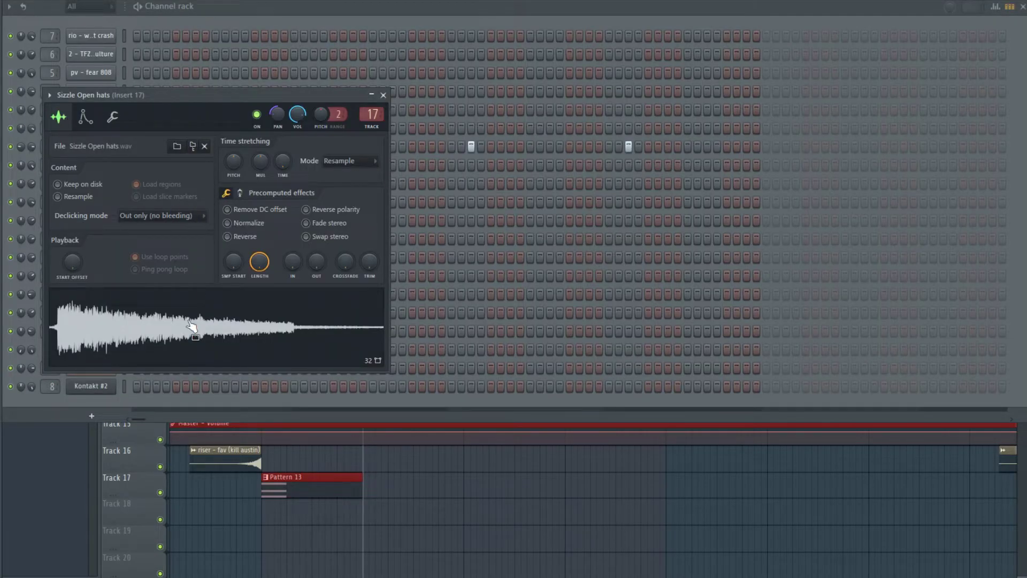
key(F7)
scroll(261, 257, up, 4)
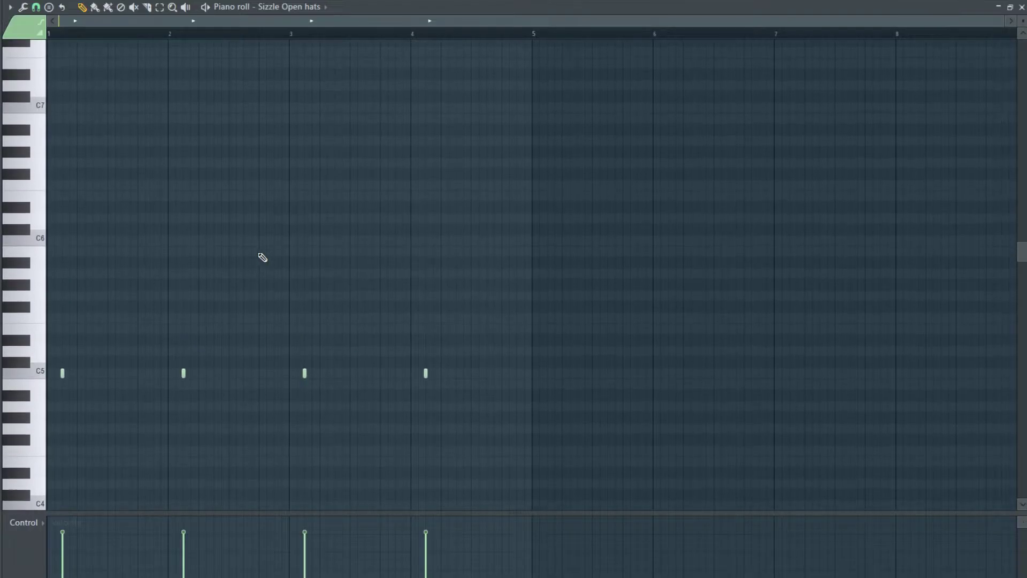
scroll(110, 343, down, 2)
scroll(112, 341, down, 1)
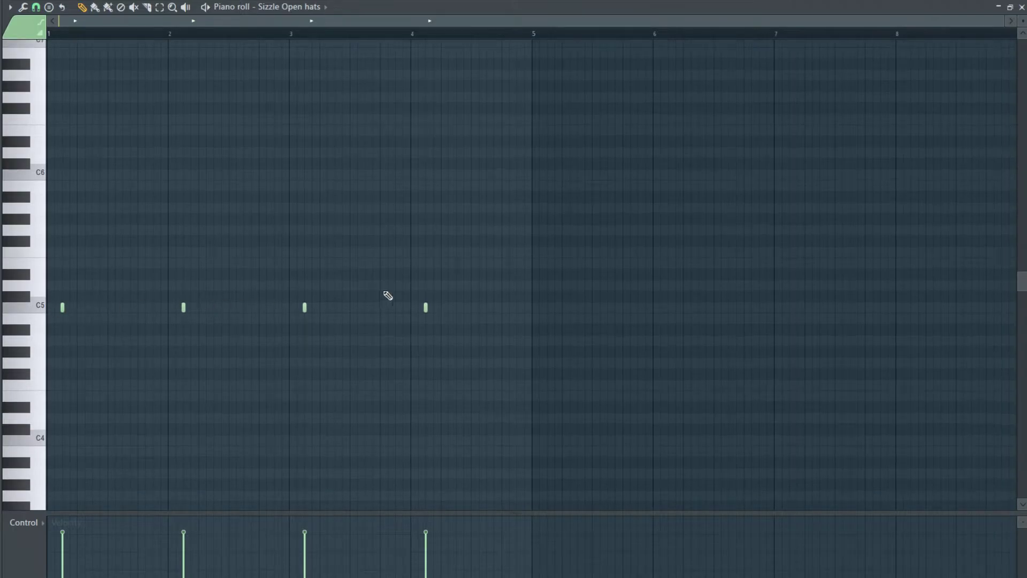
key(F5)
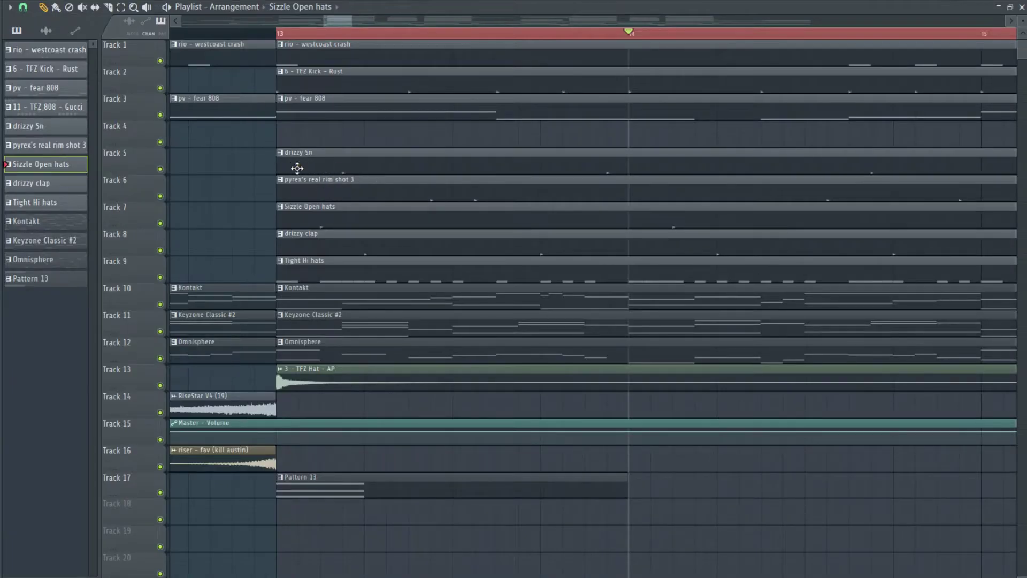
Check the pyrex's real rim shot 3 channel and play the snare, rim shot and clap tracks together.
key(F6)
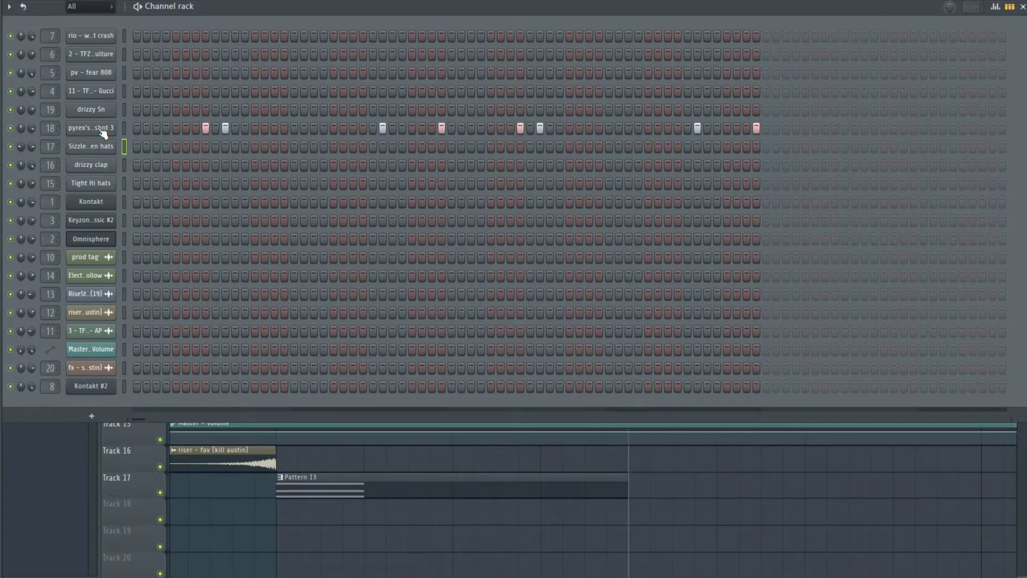
click(102, 131)
key(F5)
key(space)
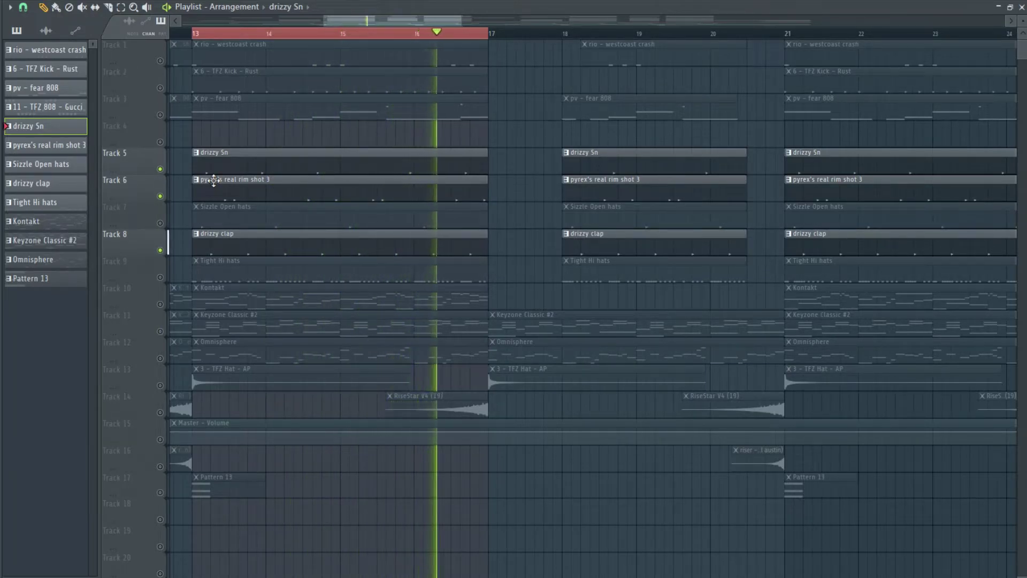
Examine the rio - westcoast crash sampler and play its notes in the piano roll.
double_click(213, 181)
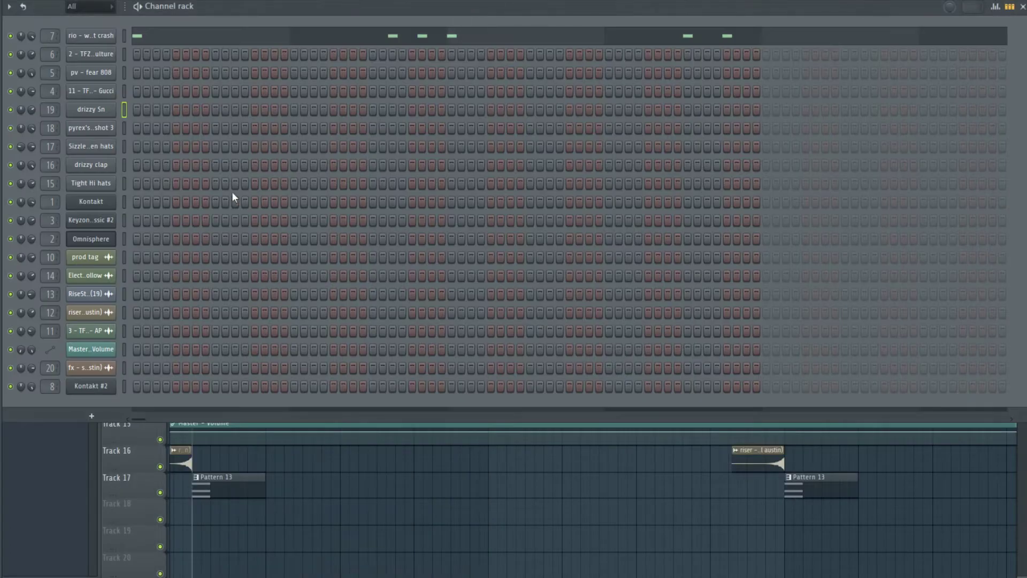
click(81, 36)
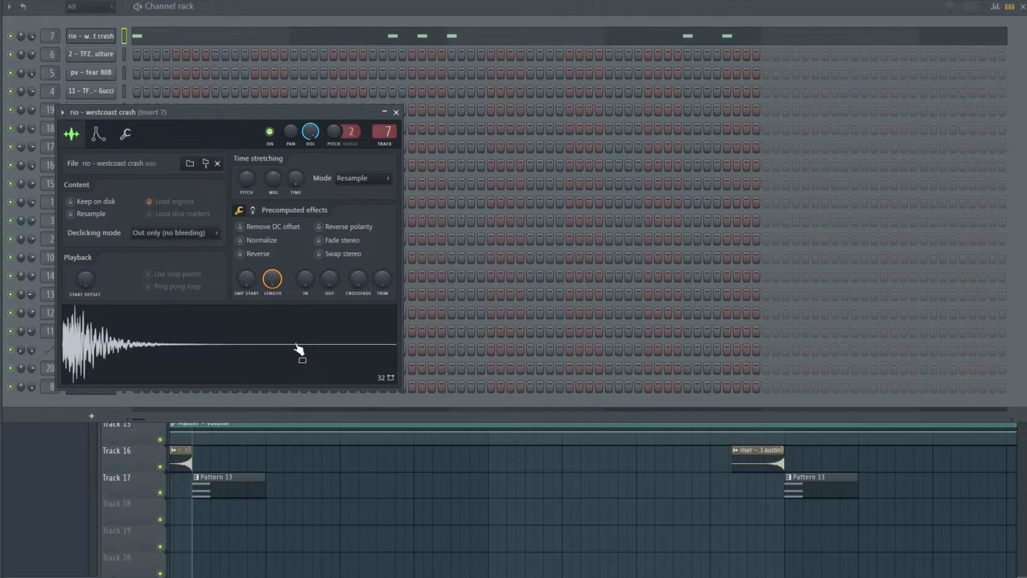
click(181, 39)
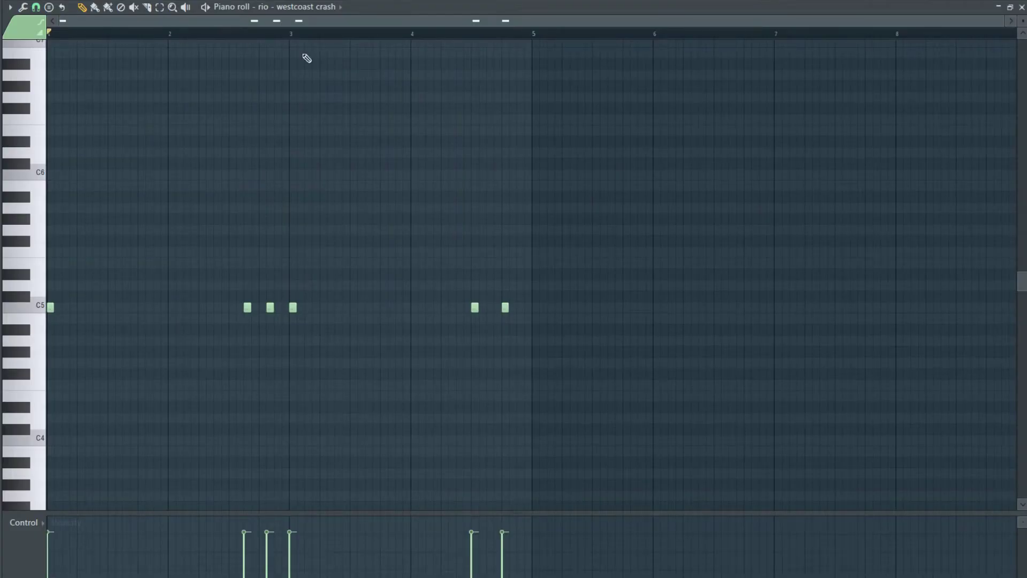
key(space)
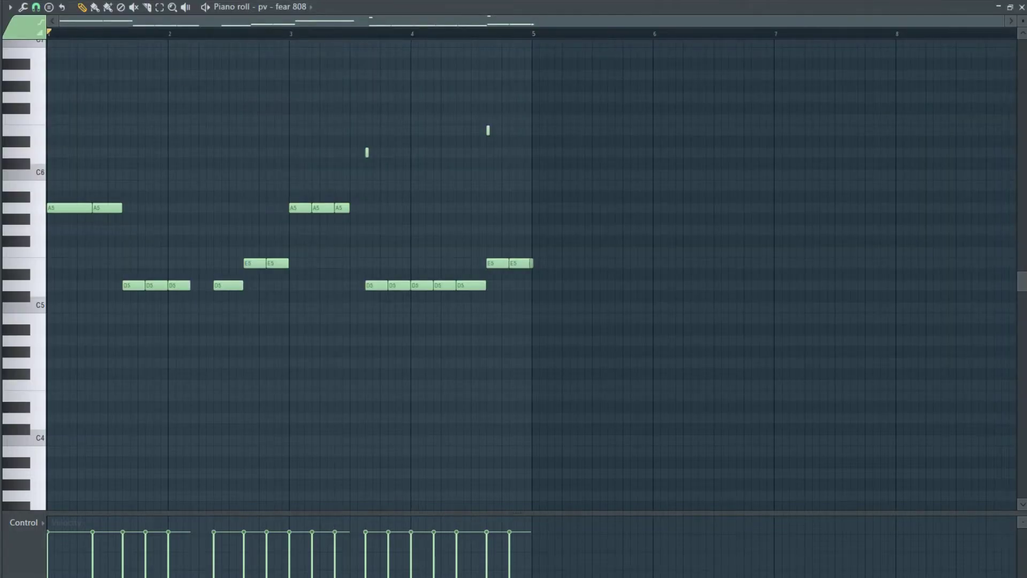
Play the pv - fear 808 notes, and play them together with the 6 - TFZ Kick - Rust clip.
key(space)
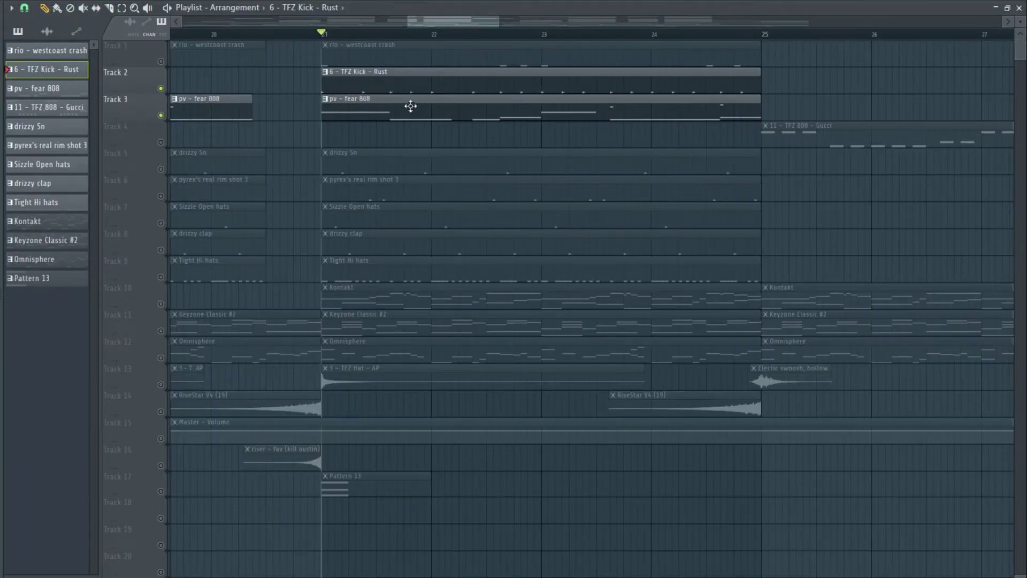
key(space)
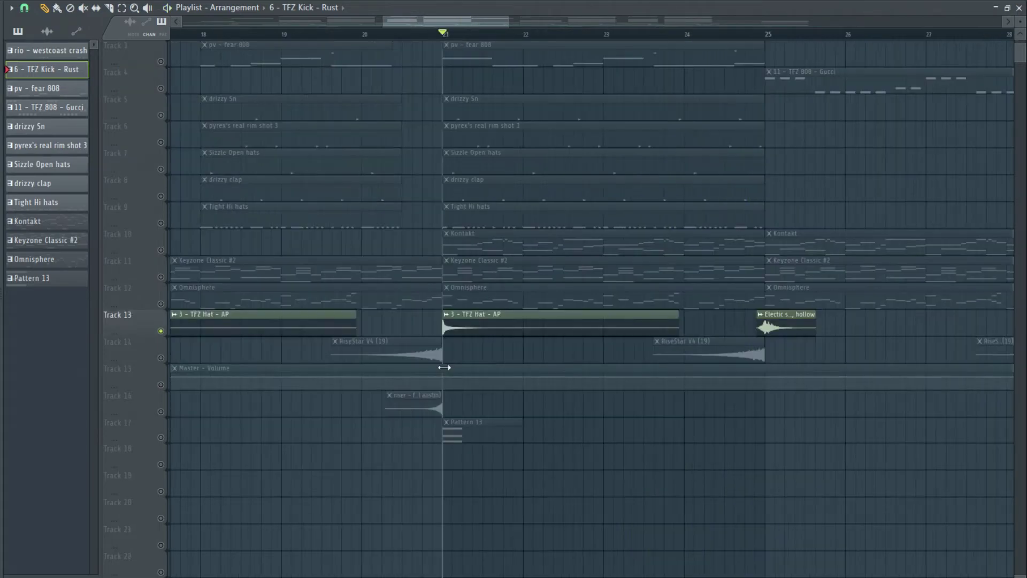
Unmute Track 14 and play the hat, RiseStar and riser clips leading into bar 21.
click(161, 358)
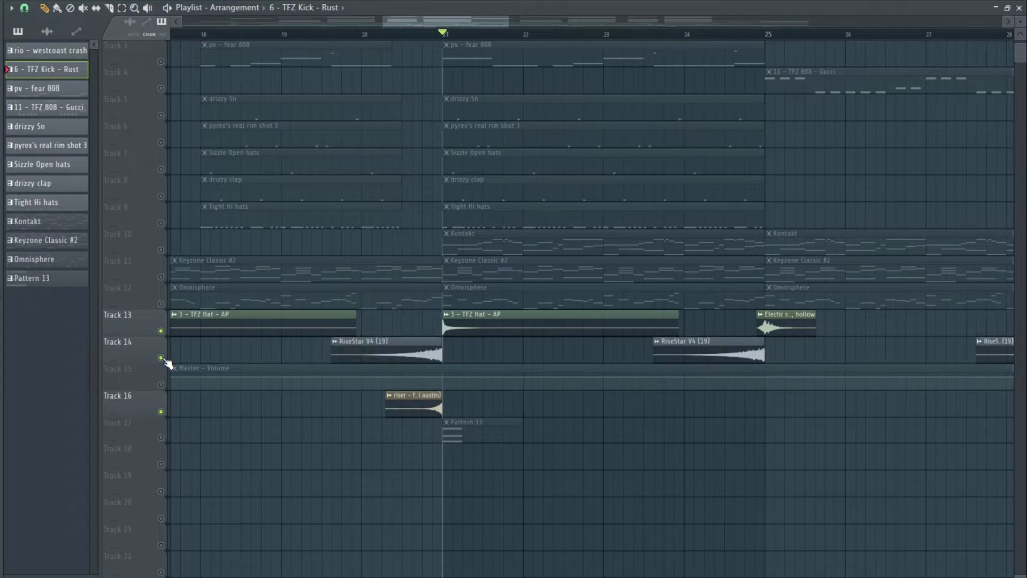
scroll(410, 336, down, 2)
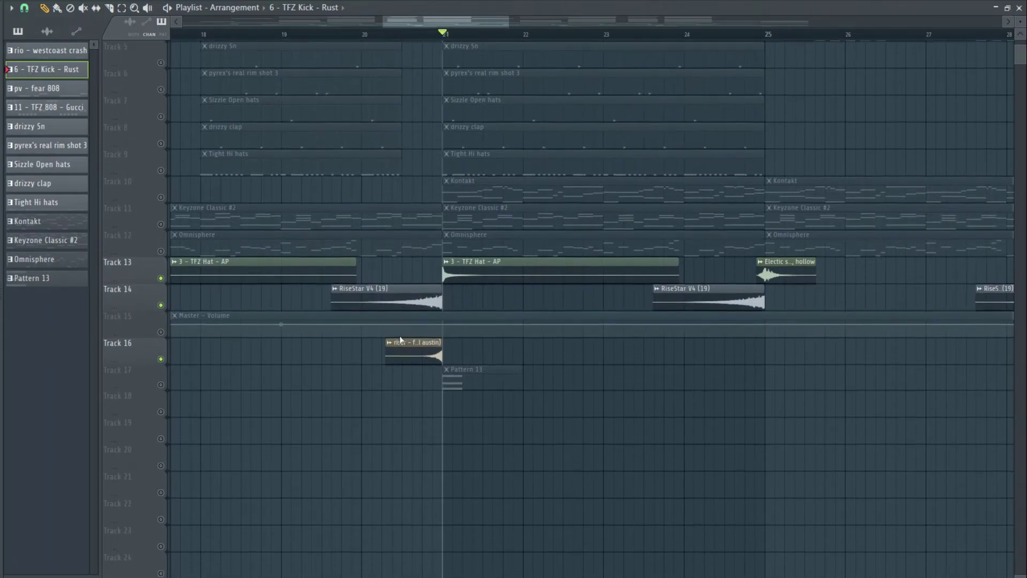
ctrl+scroll(396, 332, up, 3)
key(space)
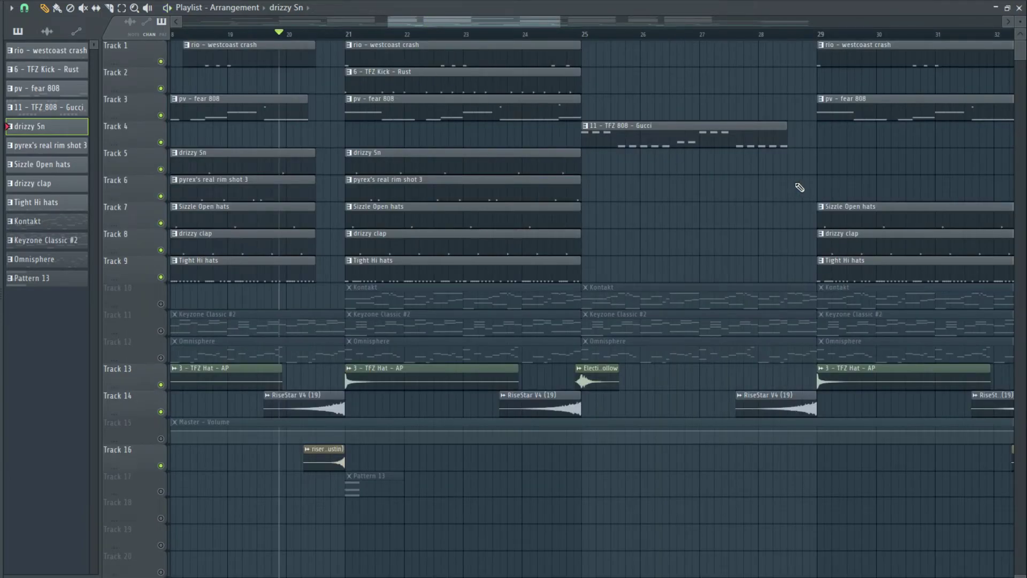
Play the drum and effect tracks over bars 21 to 25, and play the full arrangement from the start.
drag(349, 36, 576, 68)
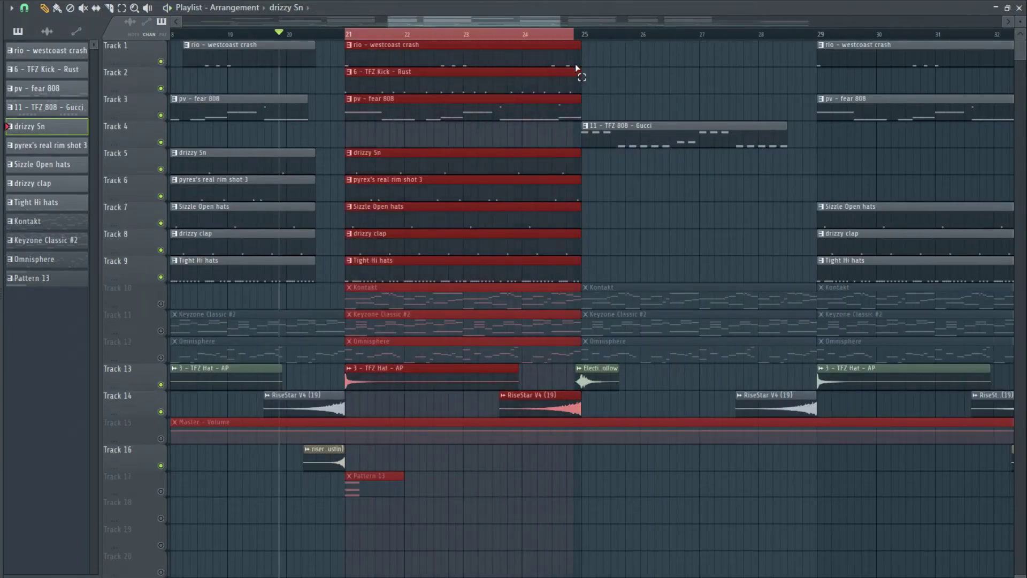
key(space)
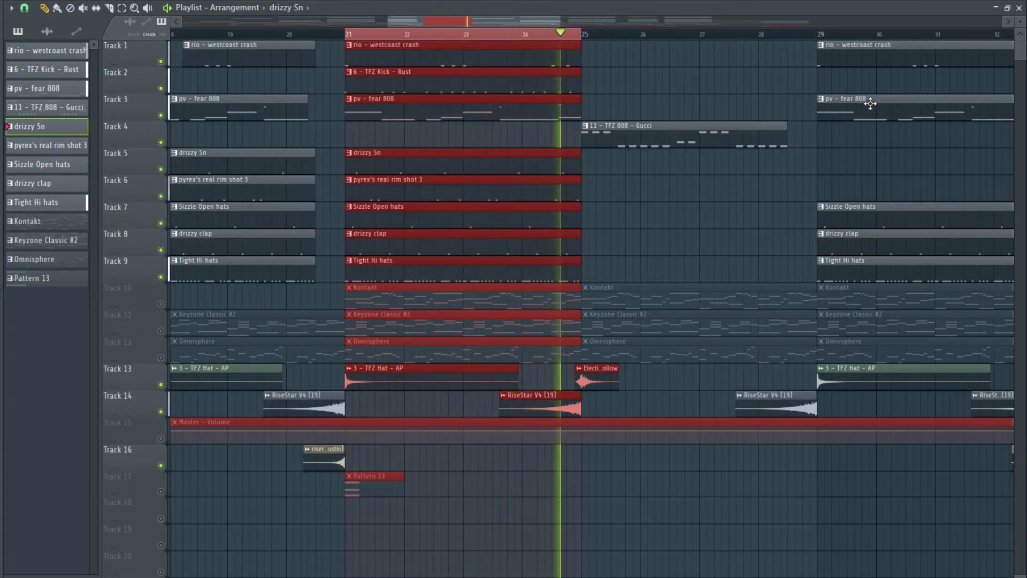
scroll(592, 228, down, 4)
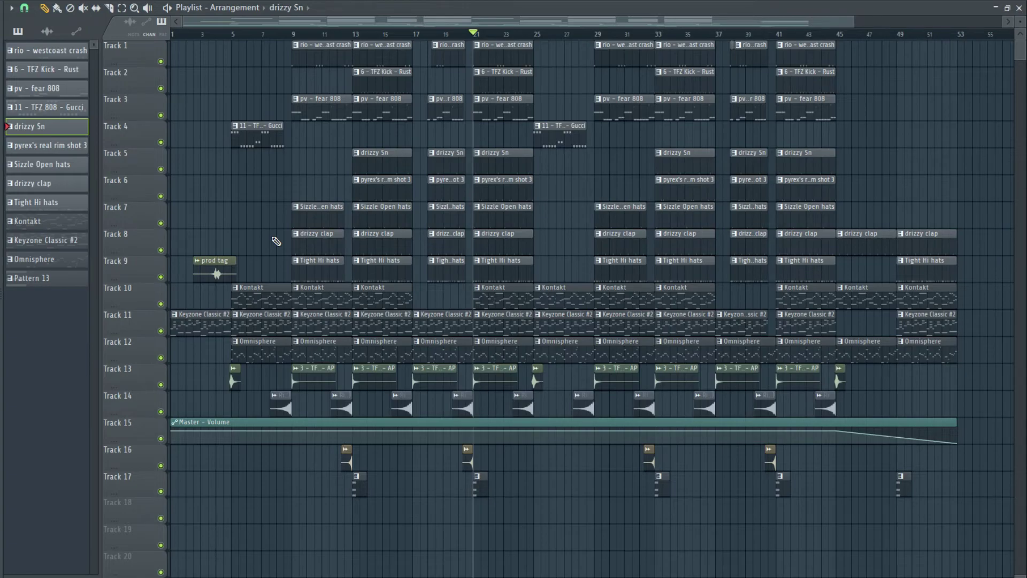
key(space)
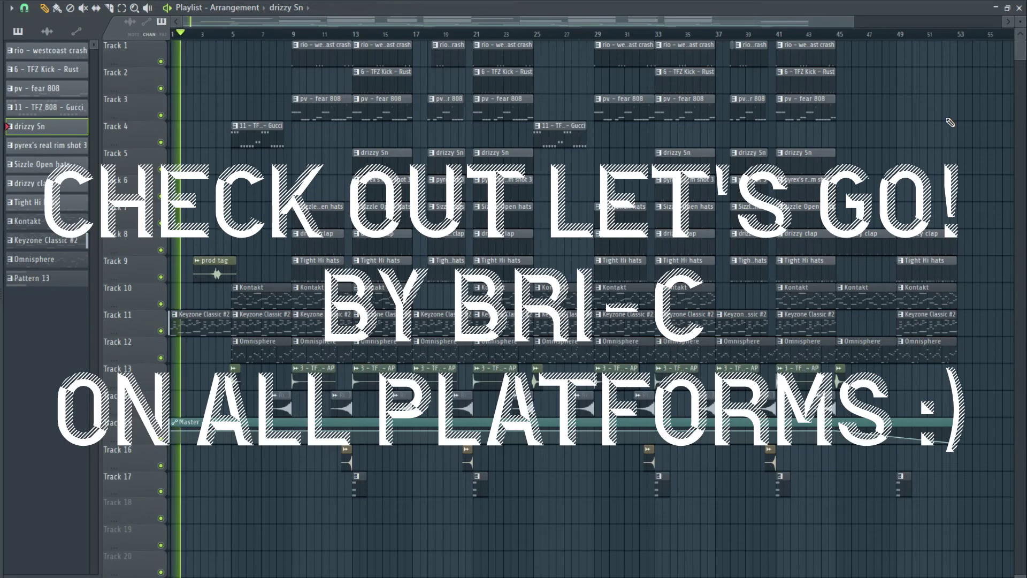